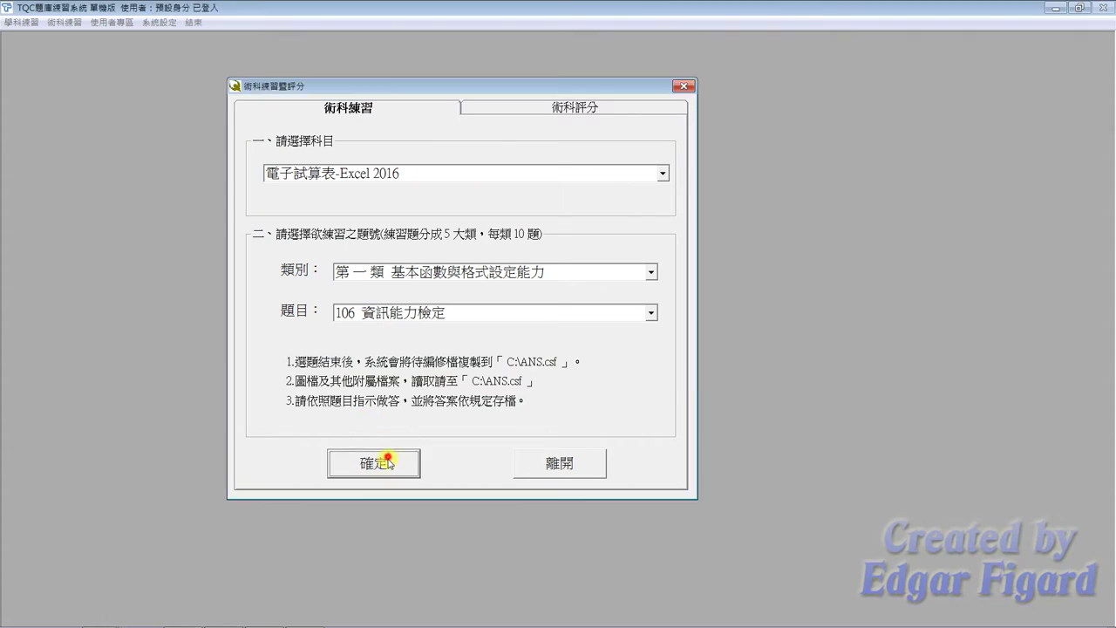
- Load Excel 2016 exercise 106 資訊能力檢定 and open EXD01.xlsx from the EX01 folder in ANS.csf
{"action": "left_click", "coordinate": [570, 346]}
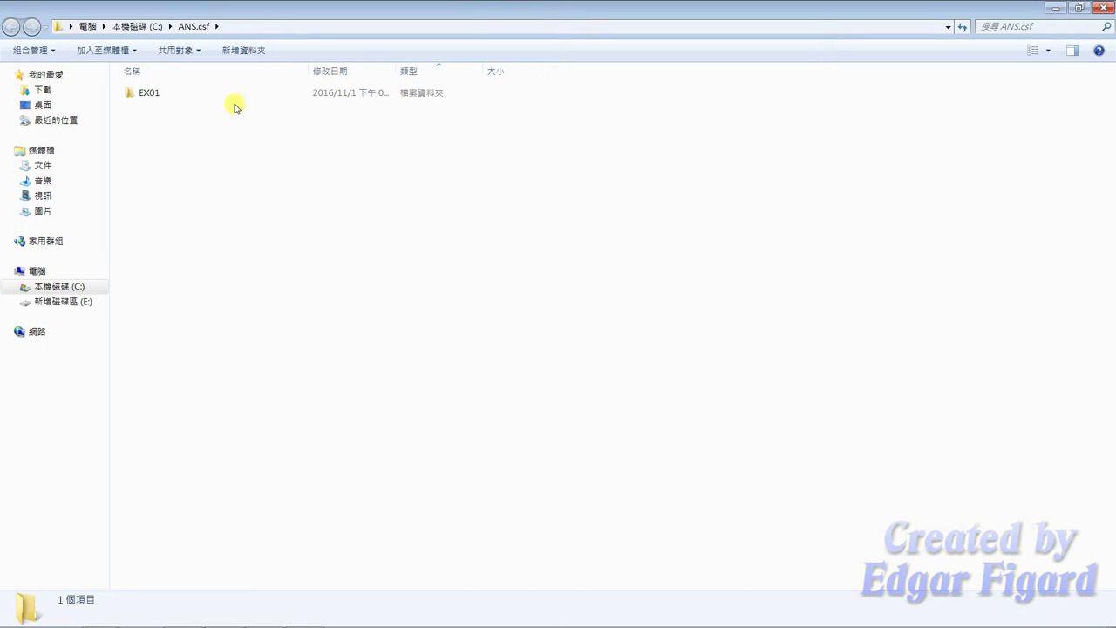
{"action": "double_click", "coordinate": [229, 90]}
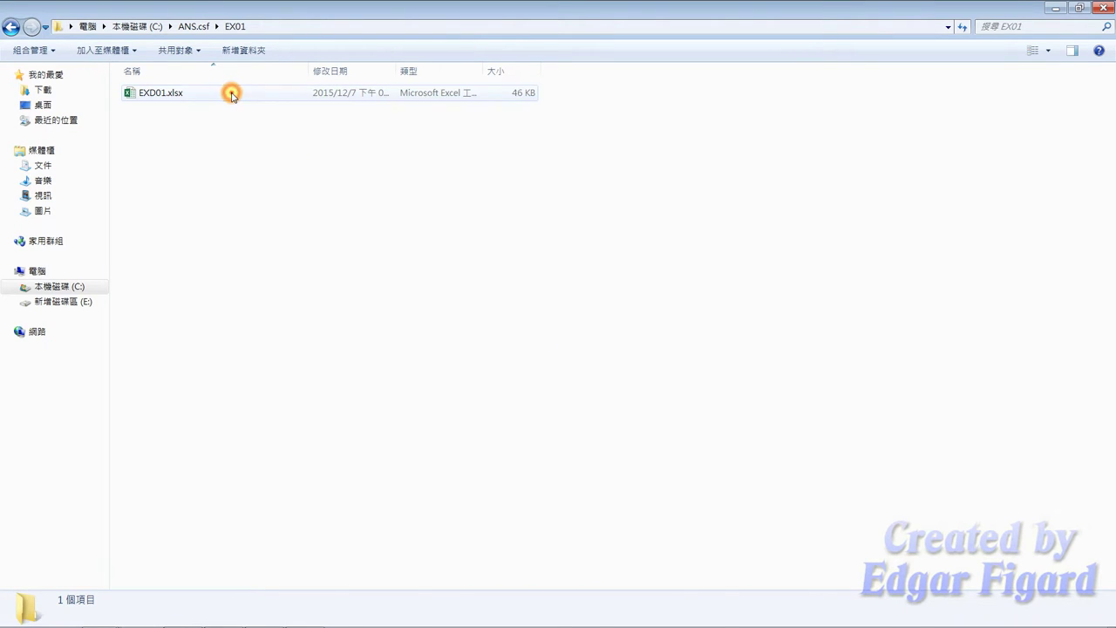
{"action": "double_click", "coordinate": [229, 91]}
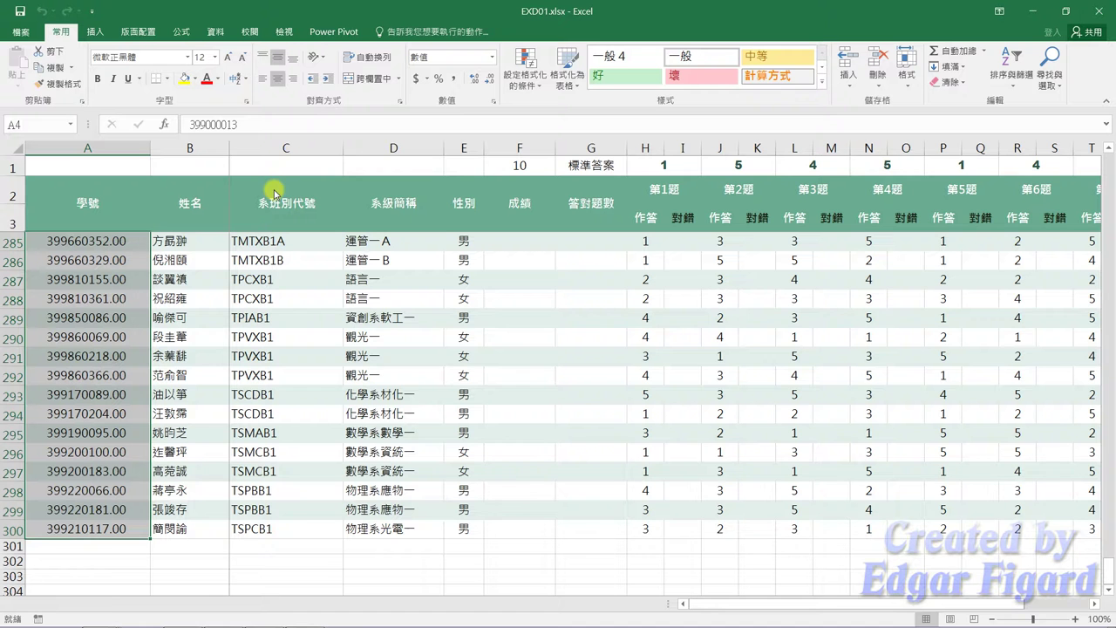
- Apply the General (通用格式) number format to the selected student number cells in column A
{"action": "right_click", "coordinate": [125, 253]}
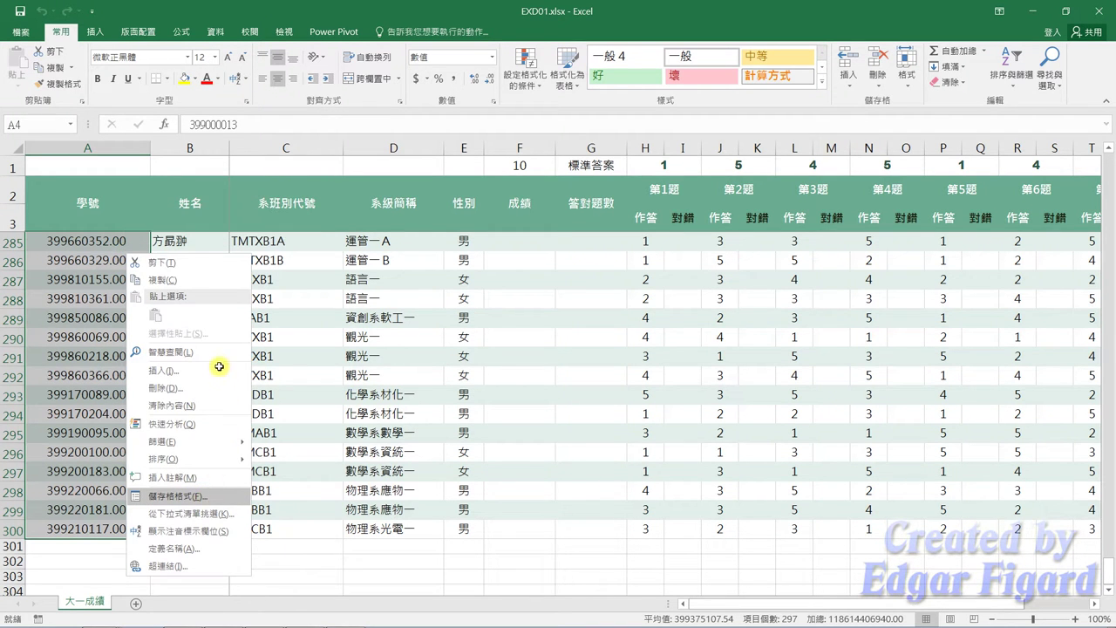
{"action": "key", "text": "f"}
{"action": "left_click", "coordinate": [68, 307]}
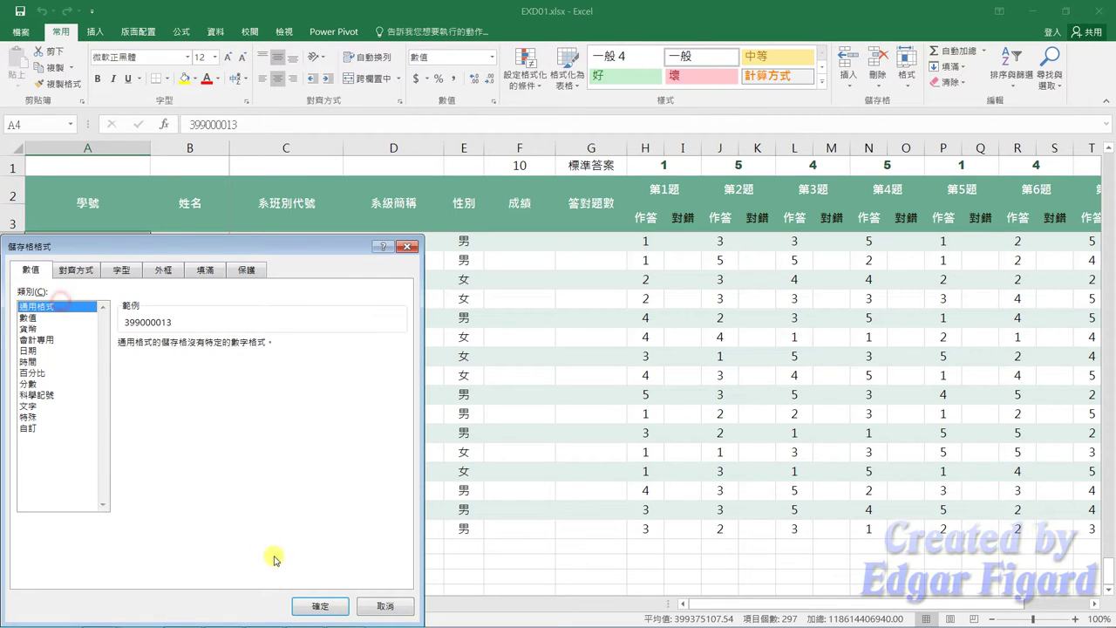
{"action": "left_click", "coordinate": [319, 605]}
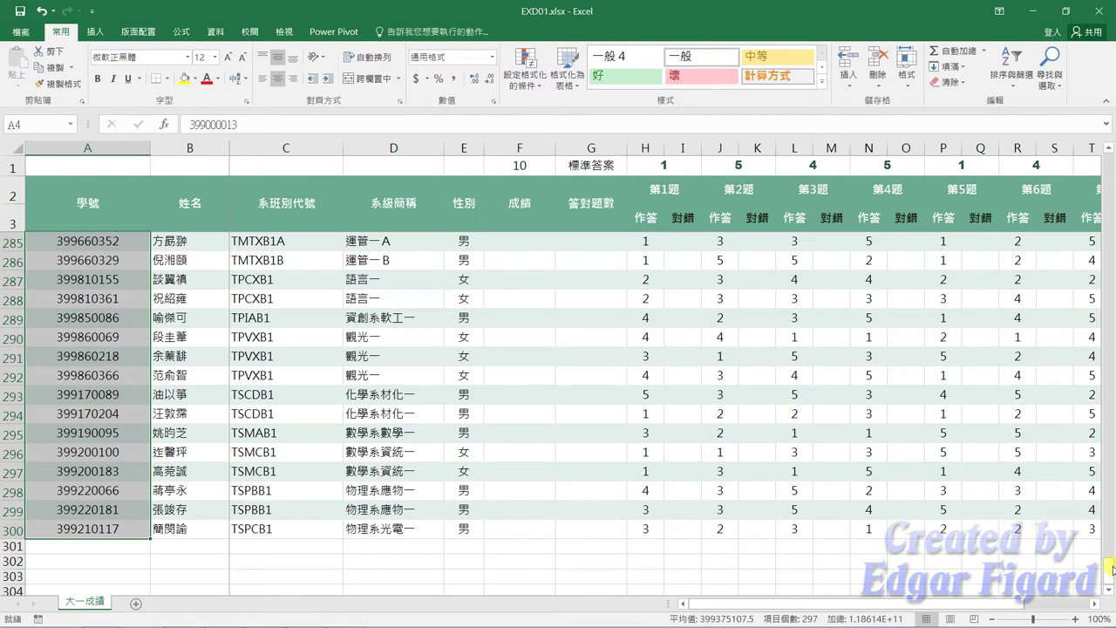
- Copy the IF formula from 106公式.txt and enter =IF(H4=H$1,$F$1,0) in cell I4
{"action": "left_click_drag", "start_coordinate": [1111, 569], "coordinate": [1102, 155]}
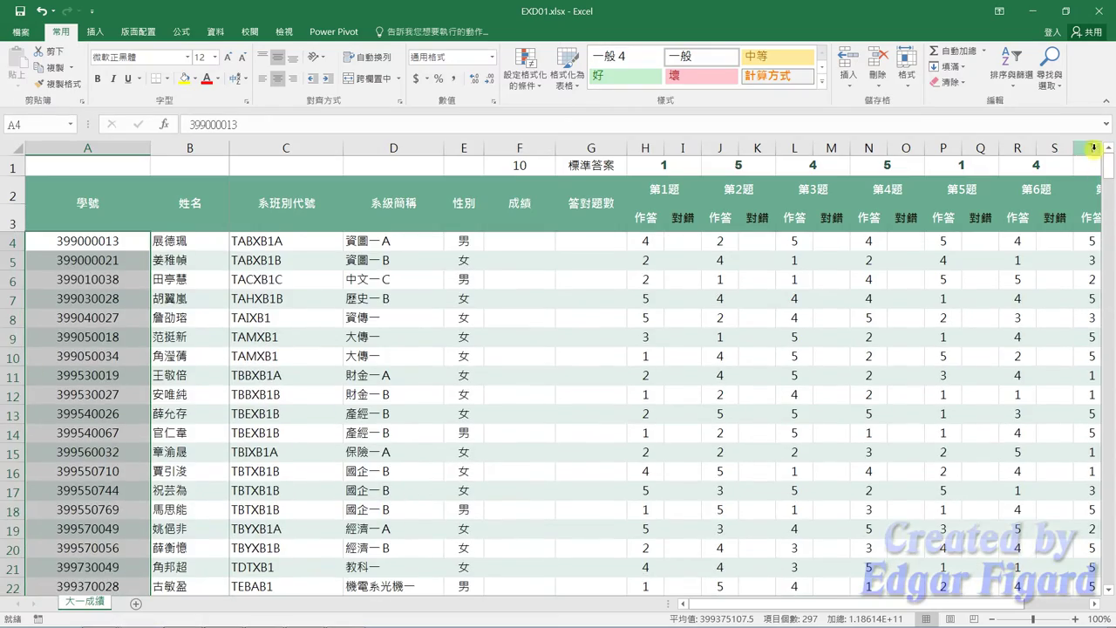
{"action": "left_click", "coordinate": [680, 243]}
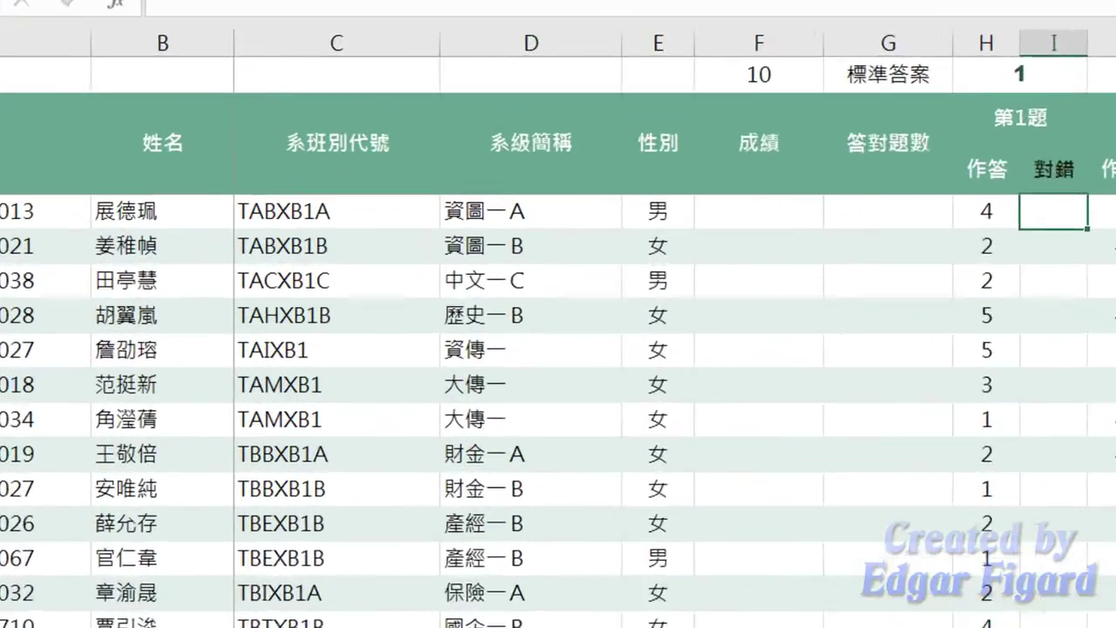
{"action": "left_click", "coordinate": [320, 624]}
{"action": "left_click_drag", "start_coordinate": [641, 183], "coordinate": [358, 178]}
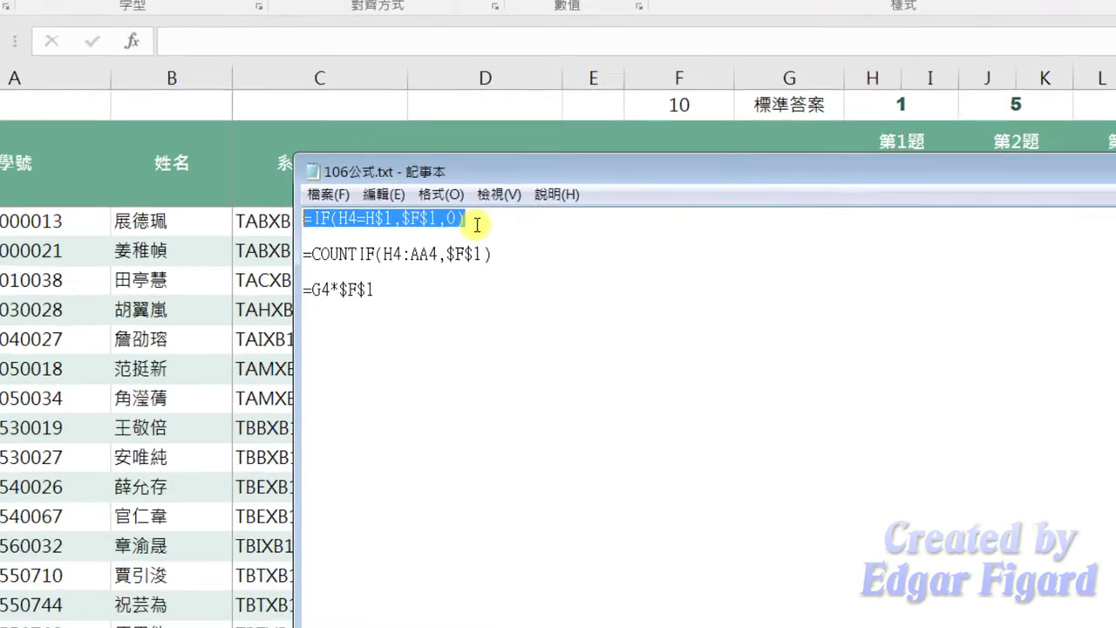
{"action": "key", "text": "ctrl+c"}
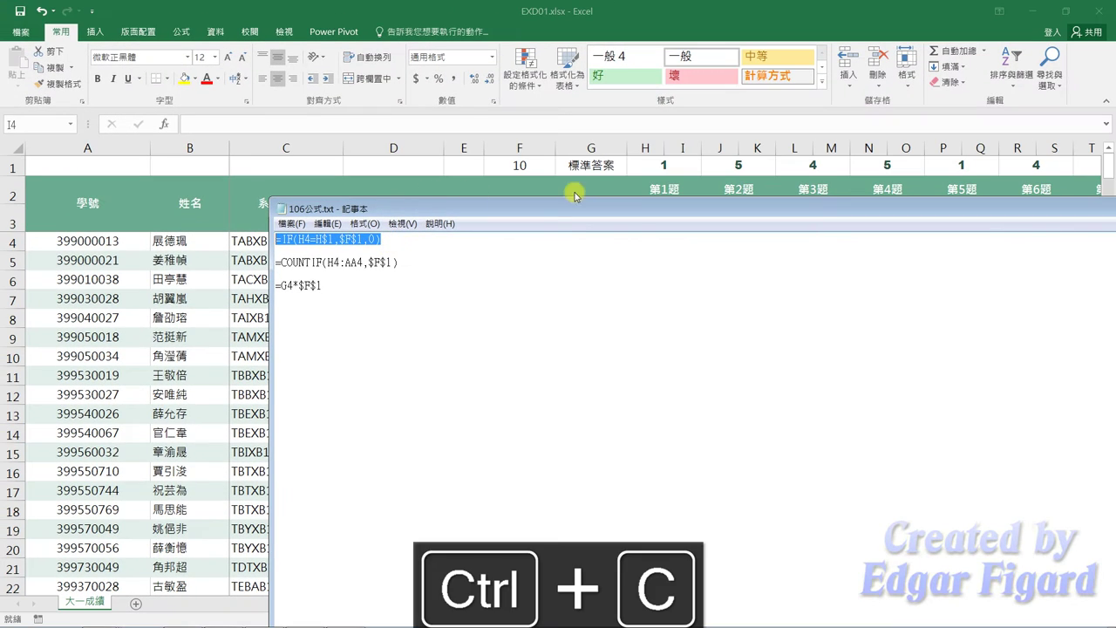
{"action": "left_click", "coordinate": [687, 240]}
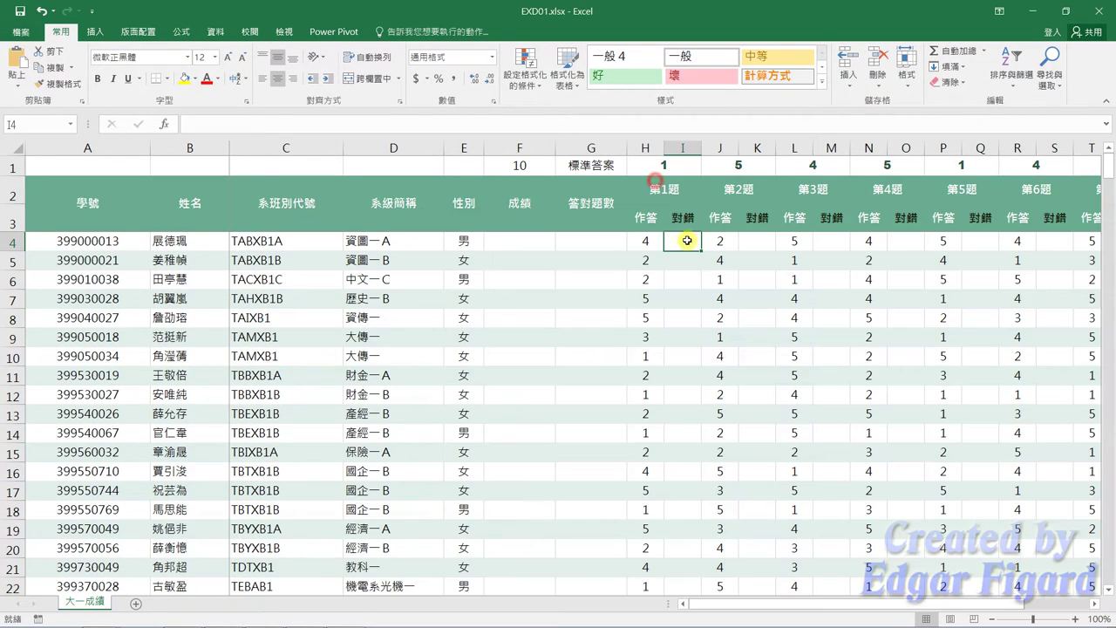
{"action": "left_click", "coordinate": [575, 125]}
{"action": "key", "text": "ctrl+v"}
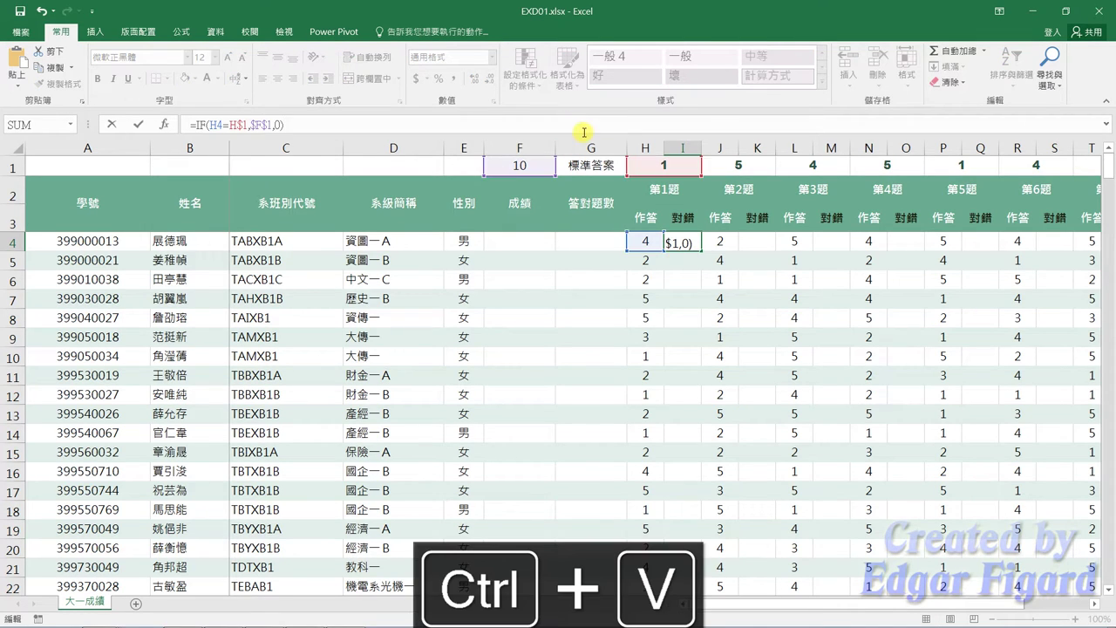
{"action": "key", "text": "ctrl+Return"}
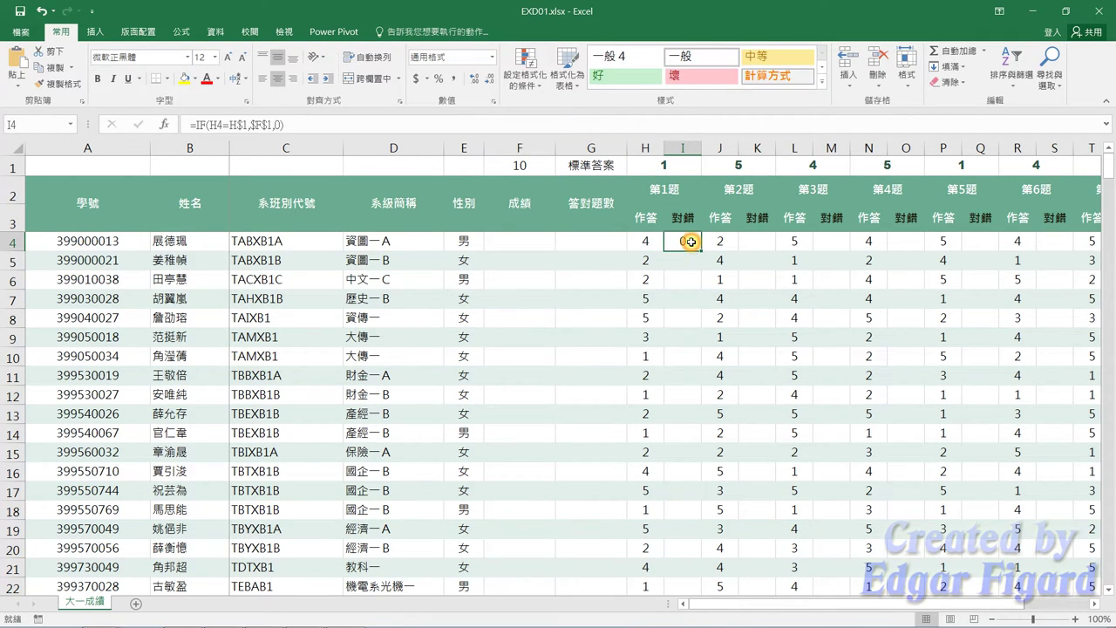
- Copy I4 and paste only its formula into the row 4 對錯 cells K4, M4, O4, Q4, S4, U4, W4, Y4 and AA4
{"action": "key", "text": "ctrl+c"}
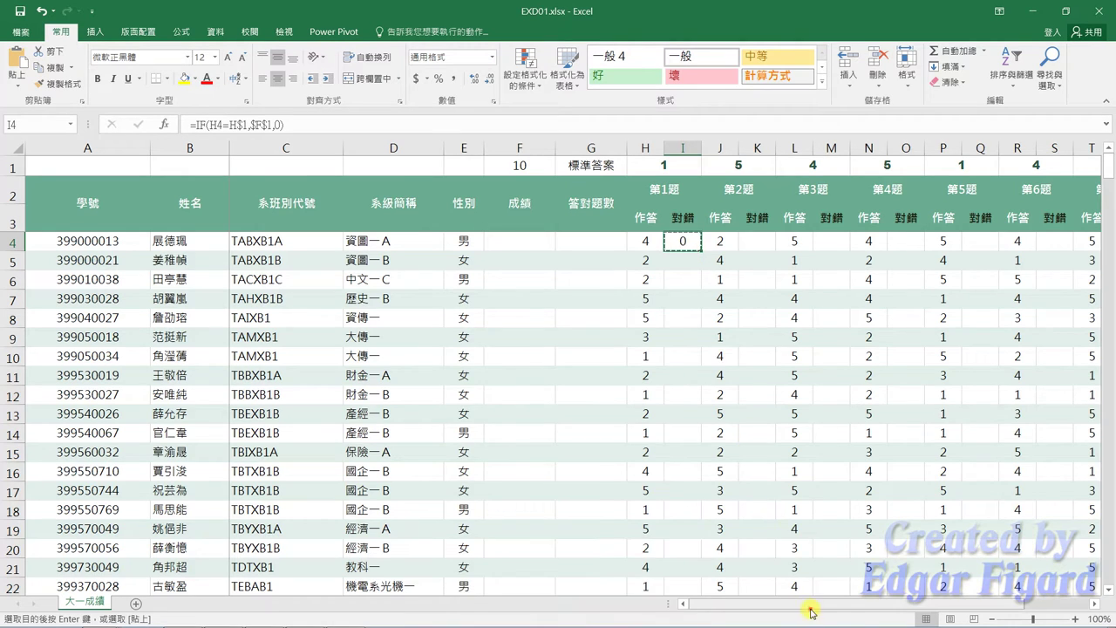
{"action": "left_click_drag", "start_coordinate": [809, 608], "coordinate": [877, 607]}
{"action": "left_click", "coordinate": [440, 239]}
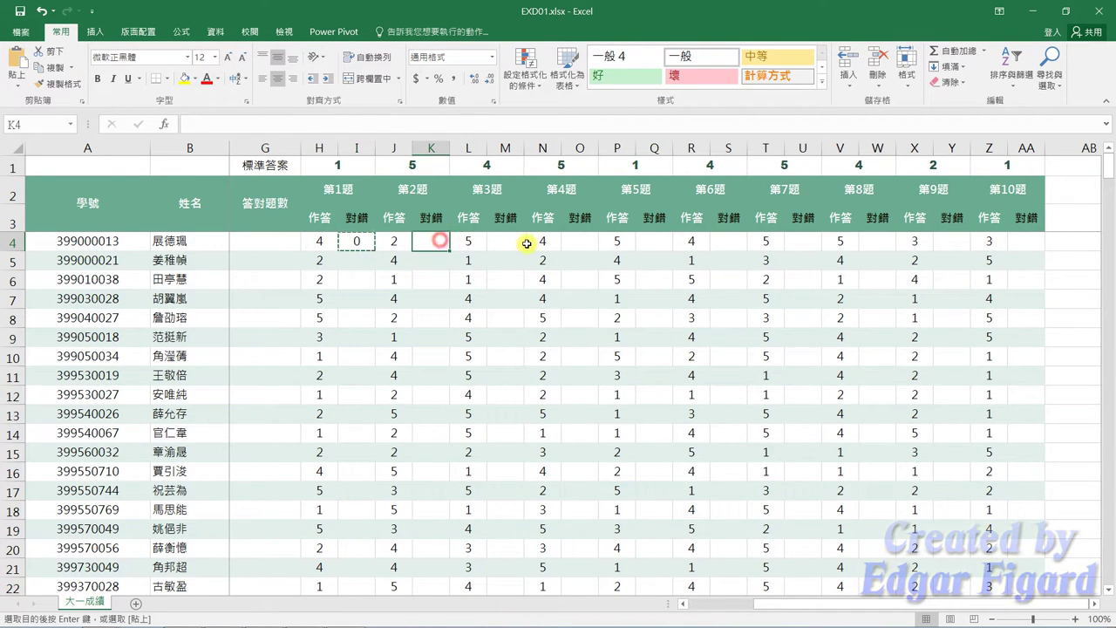
{"action": "left_click", "coordinate": [512, 241], "text": "ctrl"}
{"action": "left_click", "coordinate": [579, 242], "text": "ctrl"}
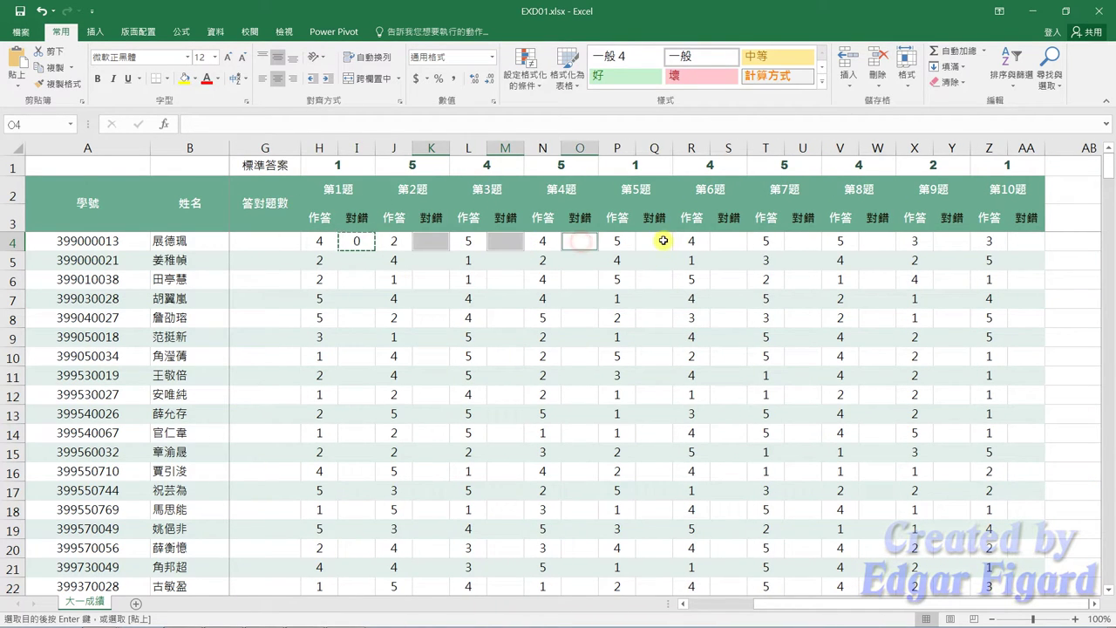
{"action": "left_click", "coordinate": [654, 241], "text": "ctrl"}
{"action": "left_click", "coordinate": [726, 242], "text": "ctrl"}
{"action": "left_click", "coordinate": [798, 246], "text": "ctrl"}
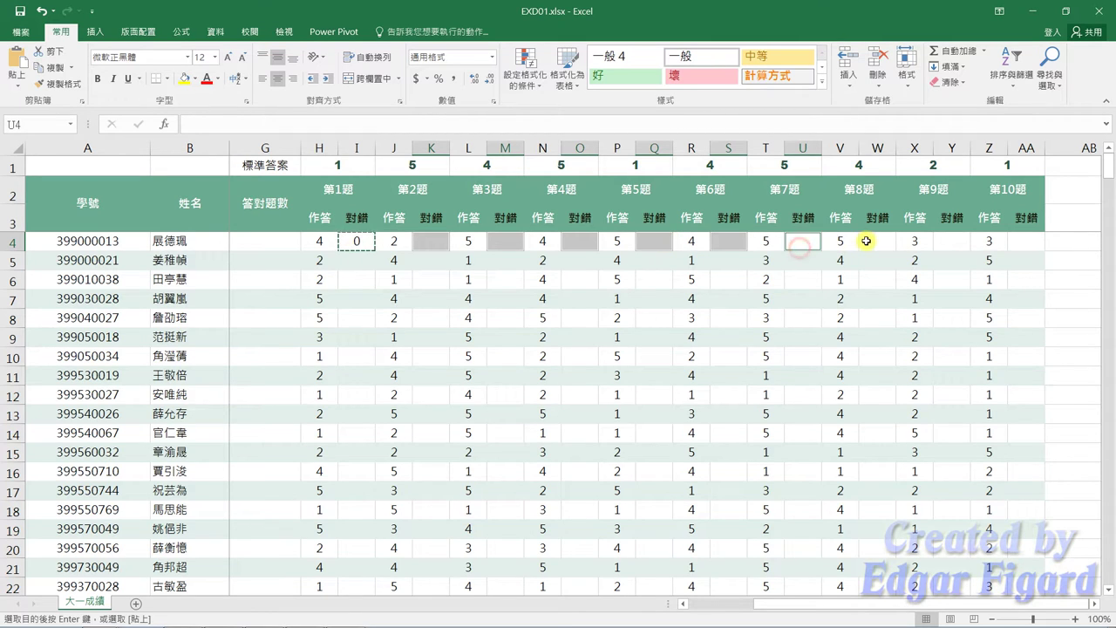
{"action": "left_click", "coordinate": [868, 241], "text": "ctrl"}
{"action": "left_click", "coordinate": [952, 242], "text": "ctrl"}
{"action": "left_click", "coordinate": [1017, 243], "text": "ctrl"}
{"action": "right_click", "coordinate": [1017, 243]}
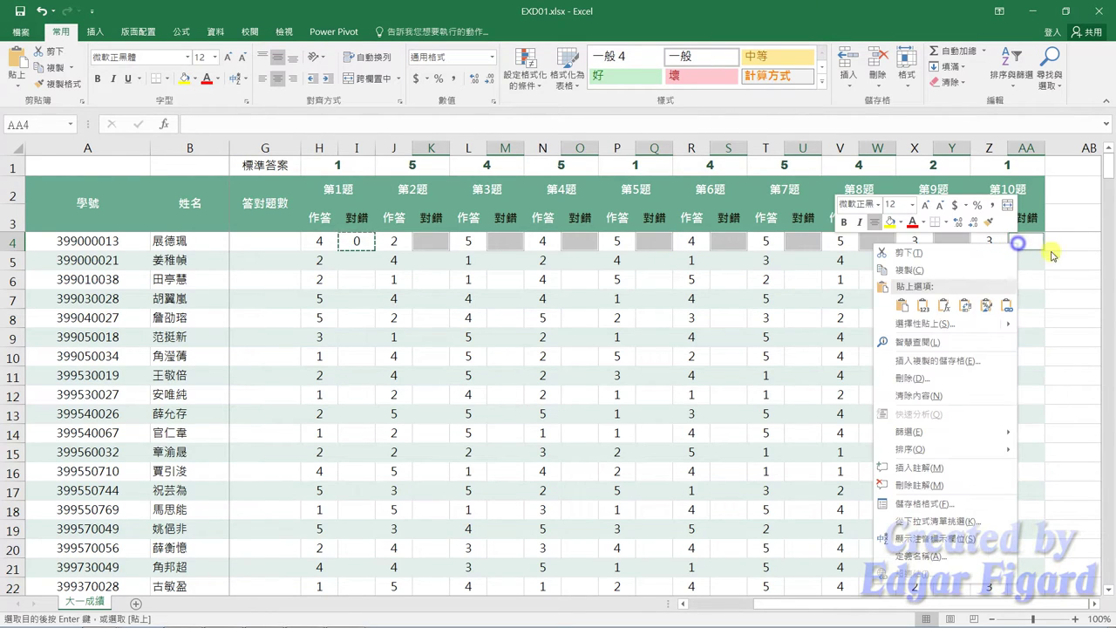
{"action": "left_click", "coordinate": [966, 323]}
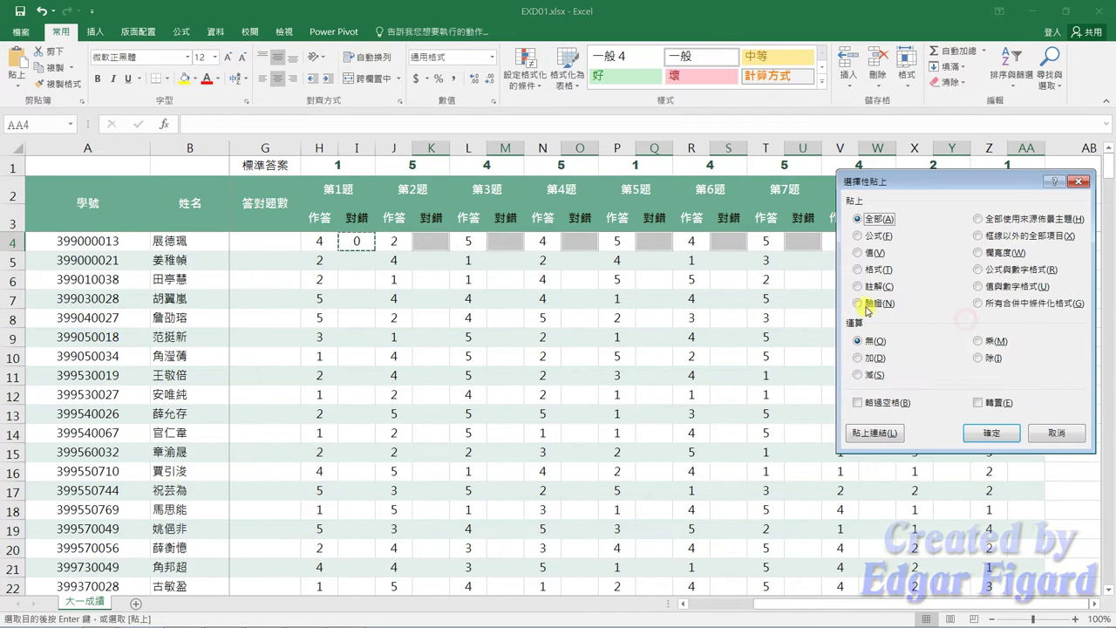
{"action": "left_click", "coordinate": [859, 237]}
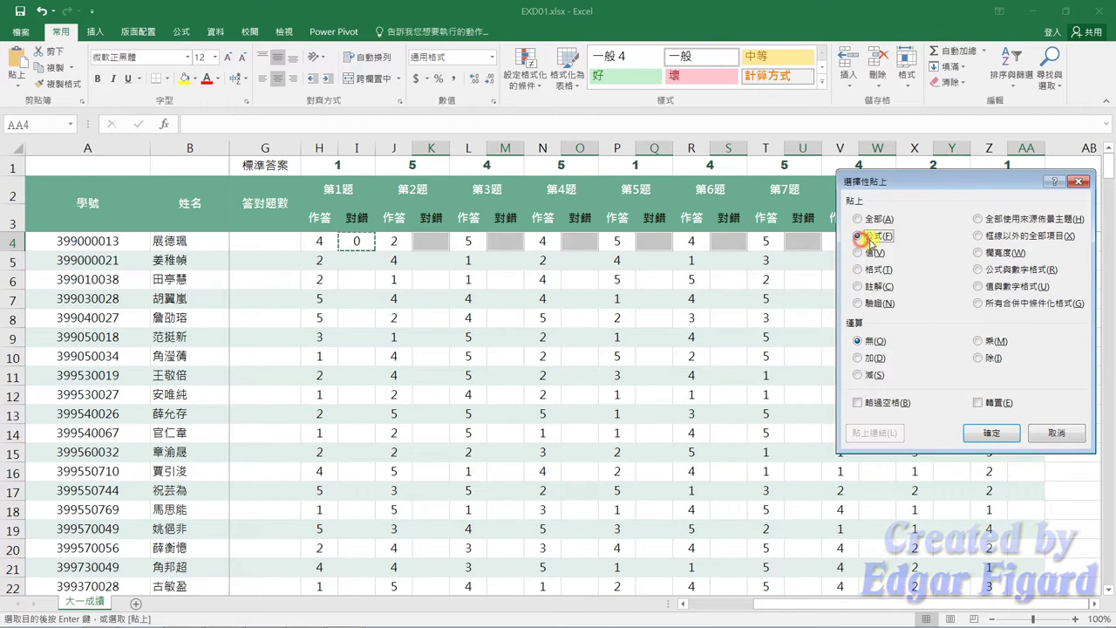
{"action": "left_click", "coordinate": [986, 431]}
- Fill the row 4 對錯 formulas of questions 1 to 5 (columns I, K, M, O and Q) down to the last student row
{"action": "left_click", "coordinate": [368, 242]}
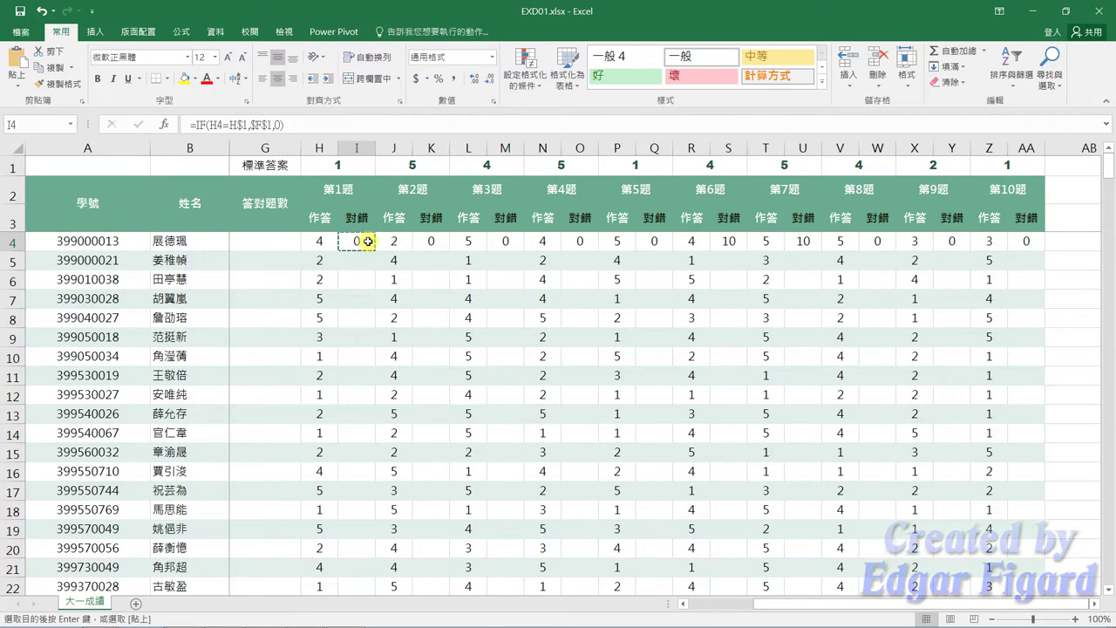
{"action": "double_click", "coordinate": [374, 250]}
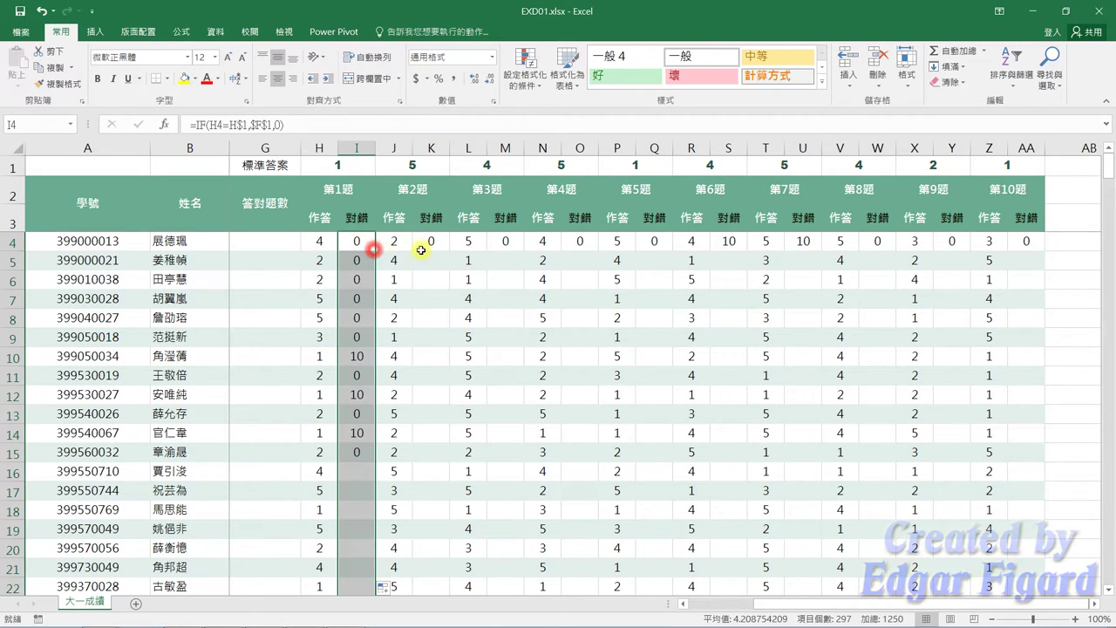
{"action": "left_click", "coordinate": [432, 241]}
{"action": "double_click", "coordinate": [448, 250]}
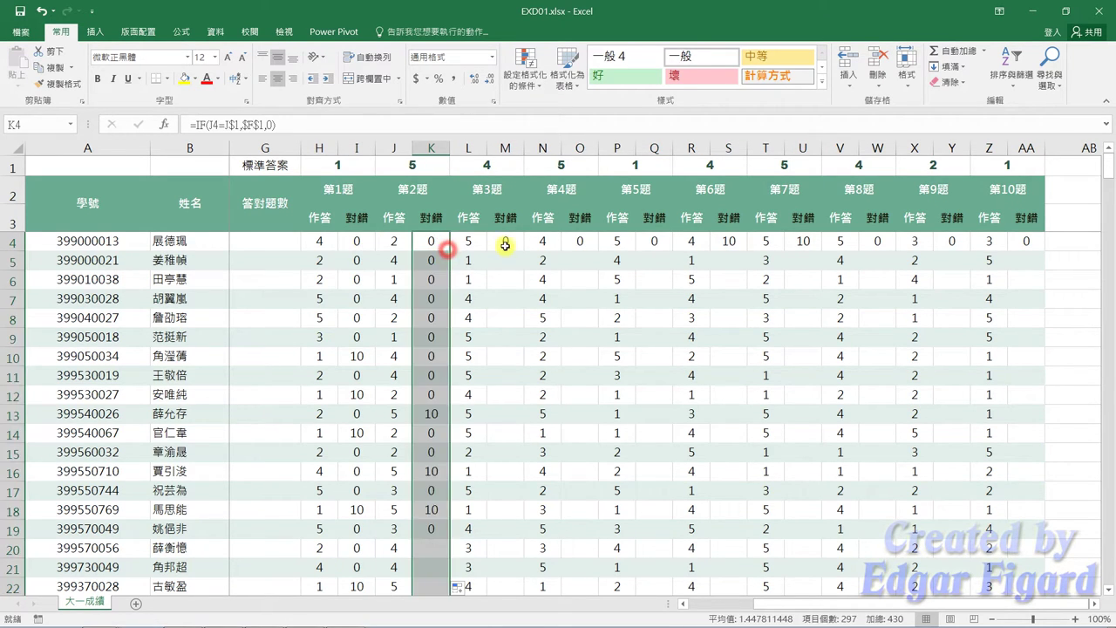
{"action": "left_click", "coordinate": [508, 241]}
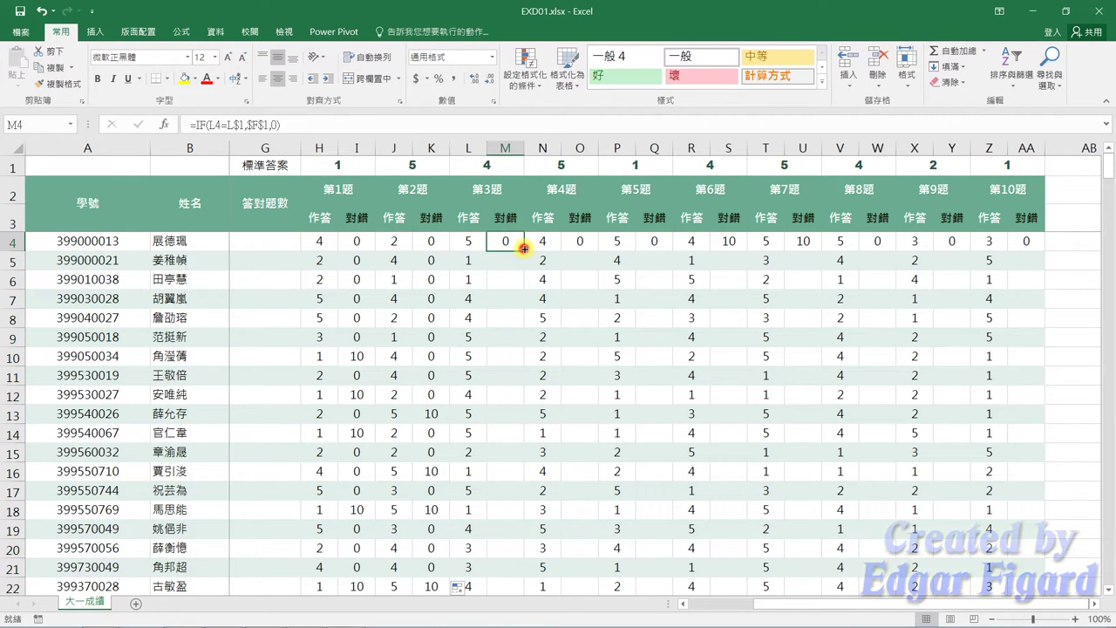
{"action": "double_click", "coordinate": [523, 249]}
{"action": "left_click", "coordinate": [580, 242]}
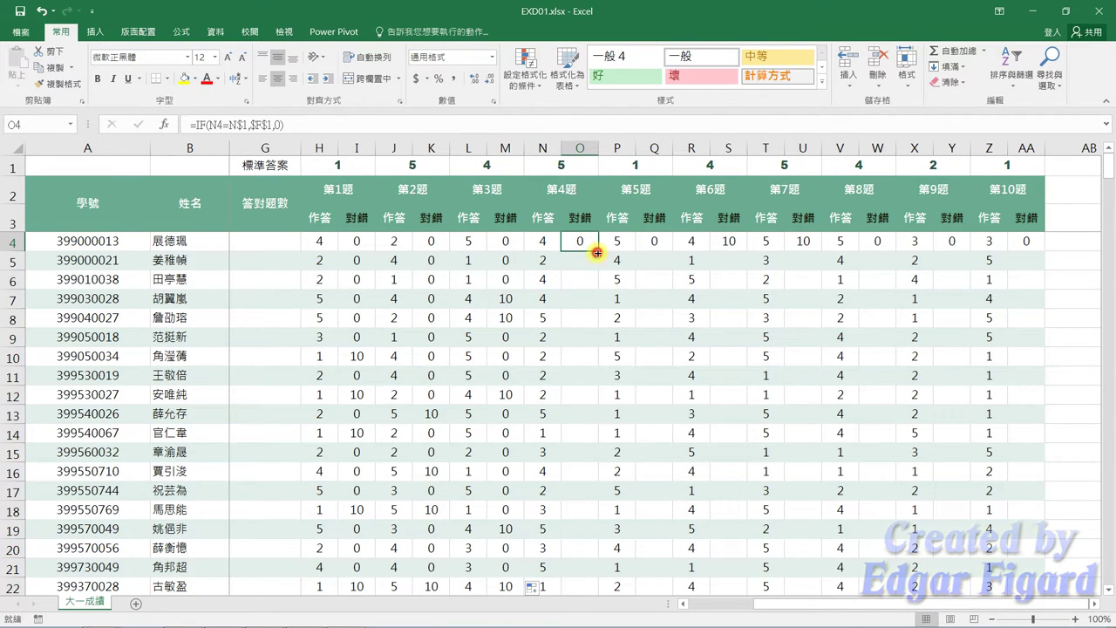
{"action": "double_click", "coordinate": [597, 252]}
{"action": "left_click", "coordinate": [652, 242]}
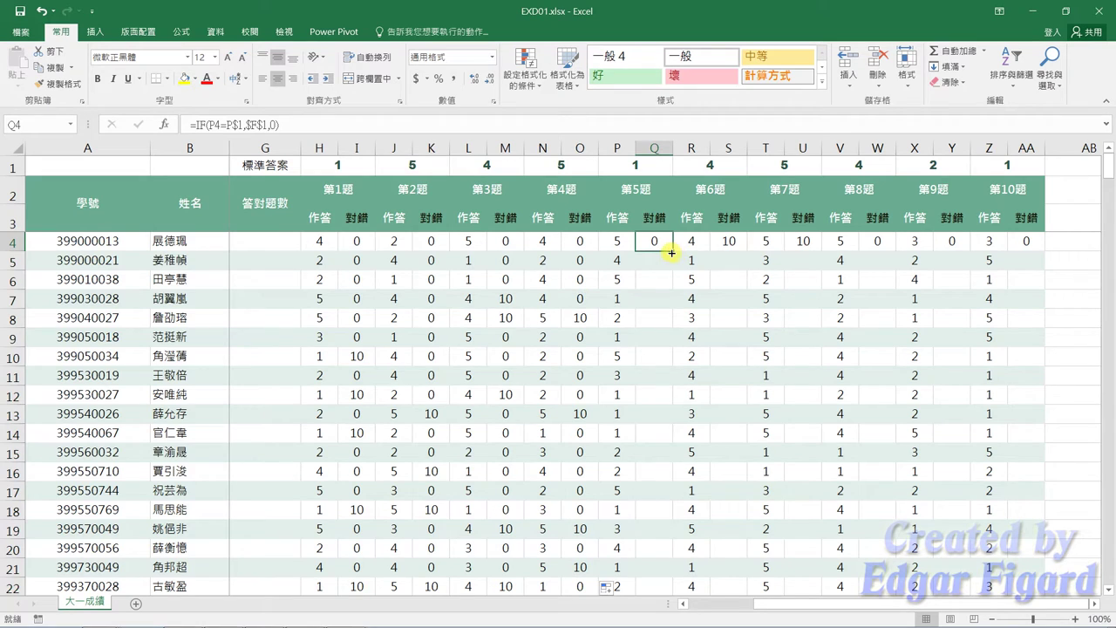
{"action": "double_click", "coordinate": [671, 252]}
- Fill the row 4 對錯 formulas of questions 6 to 10 (columns S, U, W, Y and AA) down to the last student row
{"action": "left_click", "coordinate": [729, 242]}
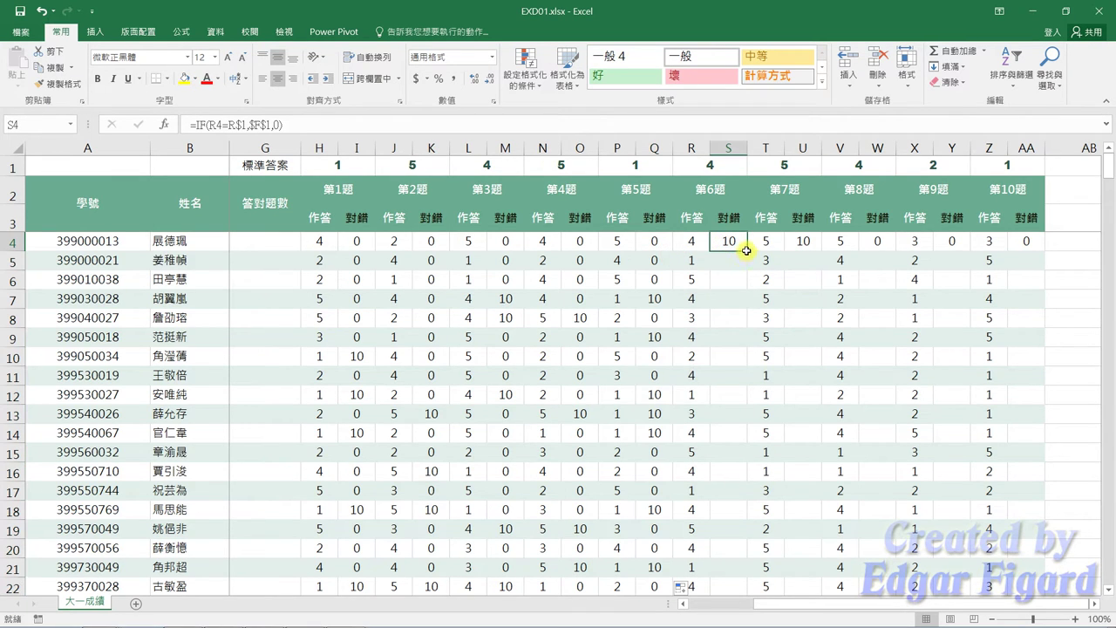
{"action": "double_click", "coordinate": [747, 250]}
{"action": "left_click", "coordinate": [802, 242]}
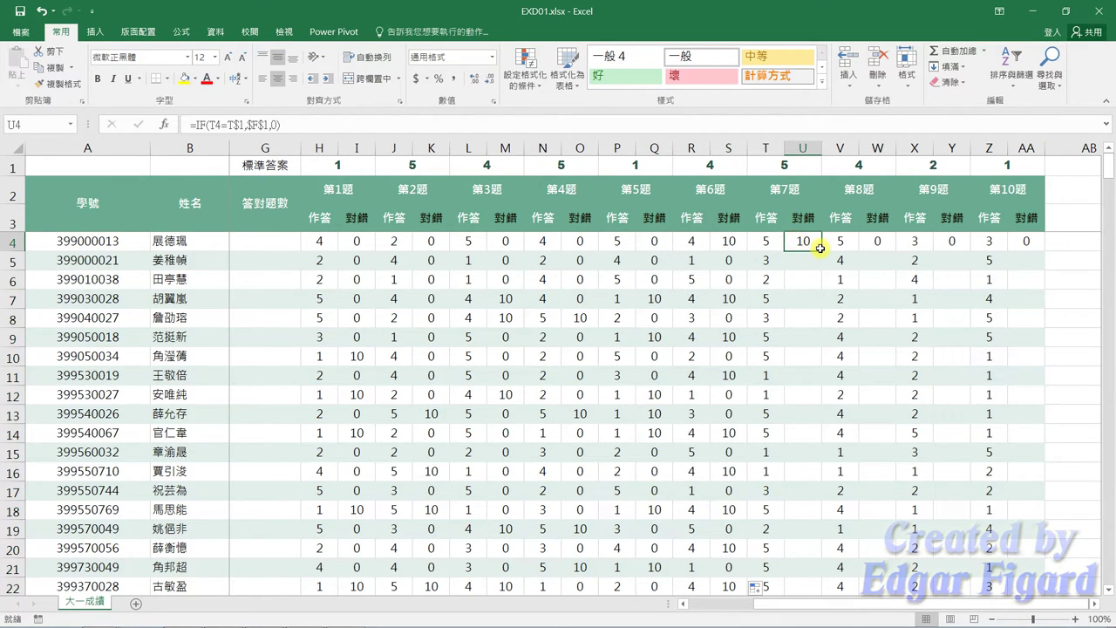
{"action": "double_click", "coordinate": [820, 249]}
{"action": "left_click", "coordinate": [878, 242]}
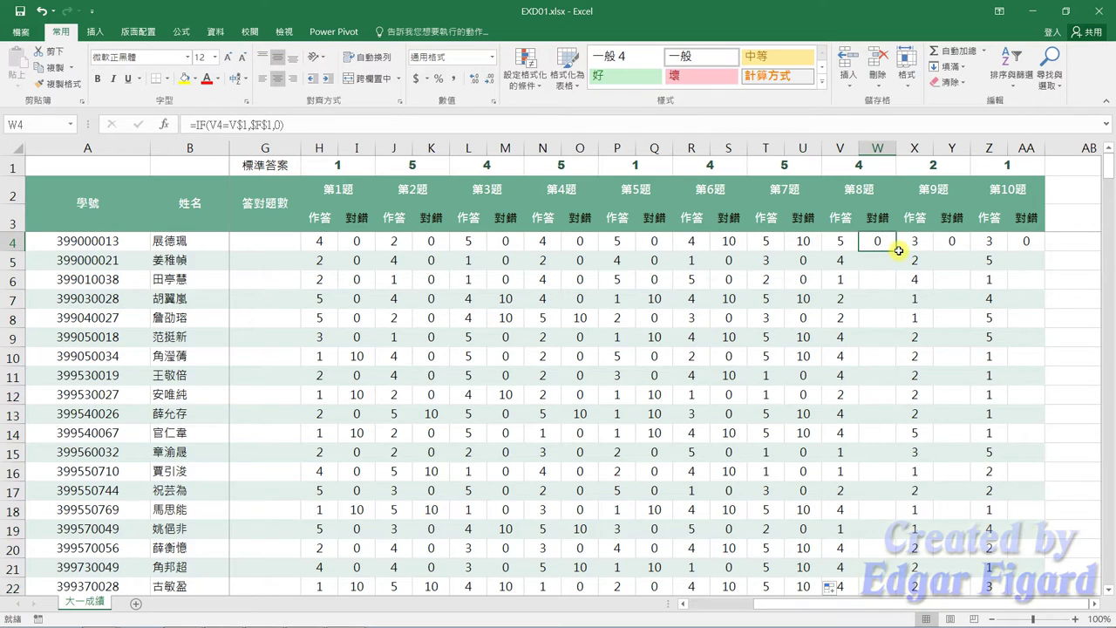
{"action": "left_click", "coordinate": [897, 250]}
{"action": "double_click", "coordinate": [897, 250]}
{"action": "left_click", "coordinate": [944, 242]}
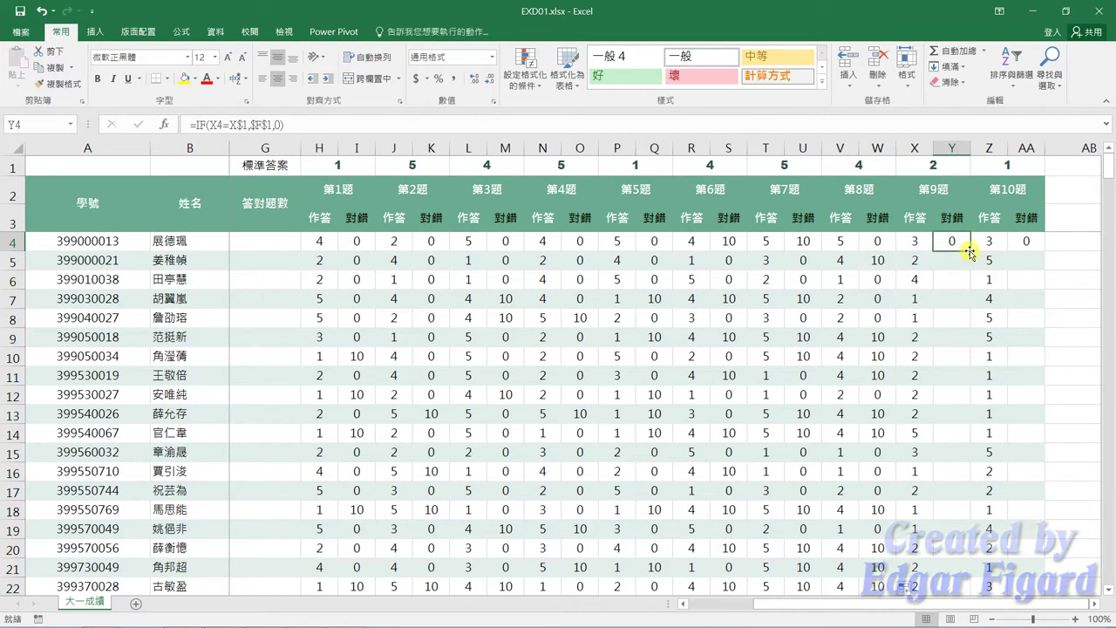
{"action": "double_click", "coordinate": [970, 251]}
{"action": "left_click", "coordinate": [1017, 242]}
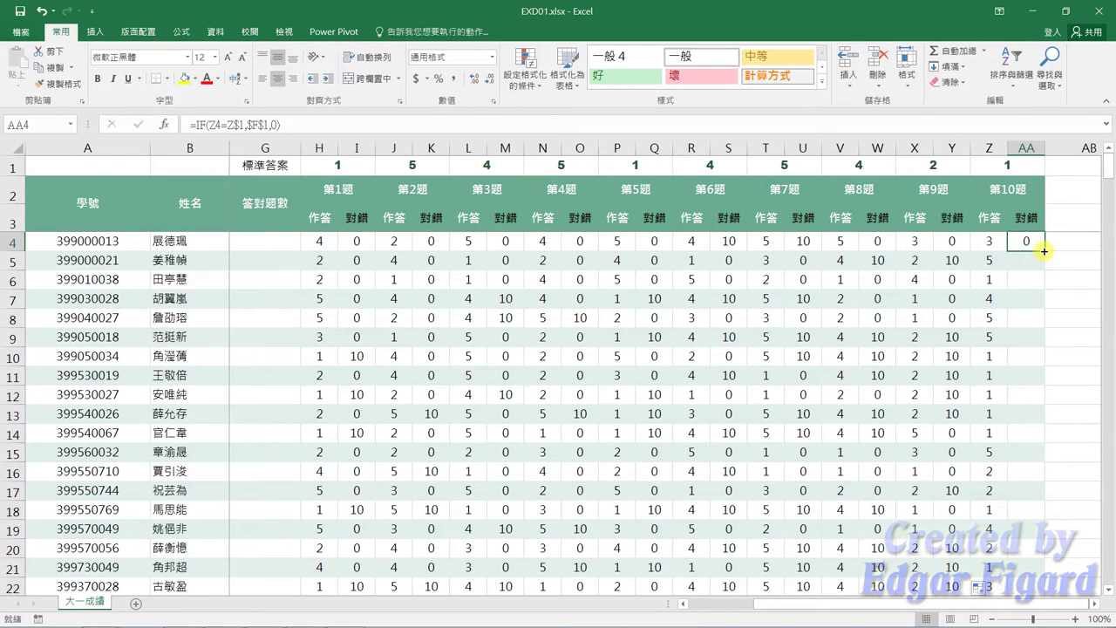
{"action": "double_click", "coordinate": [1044, 250]}
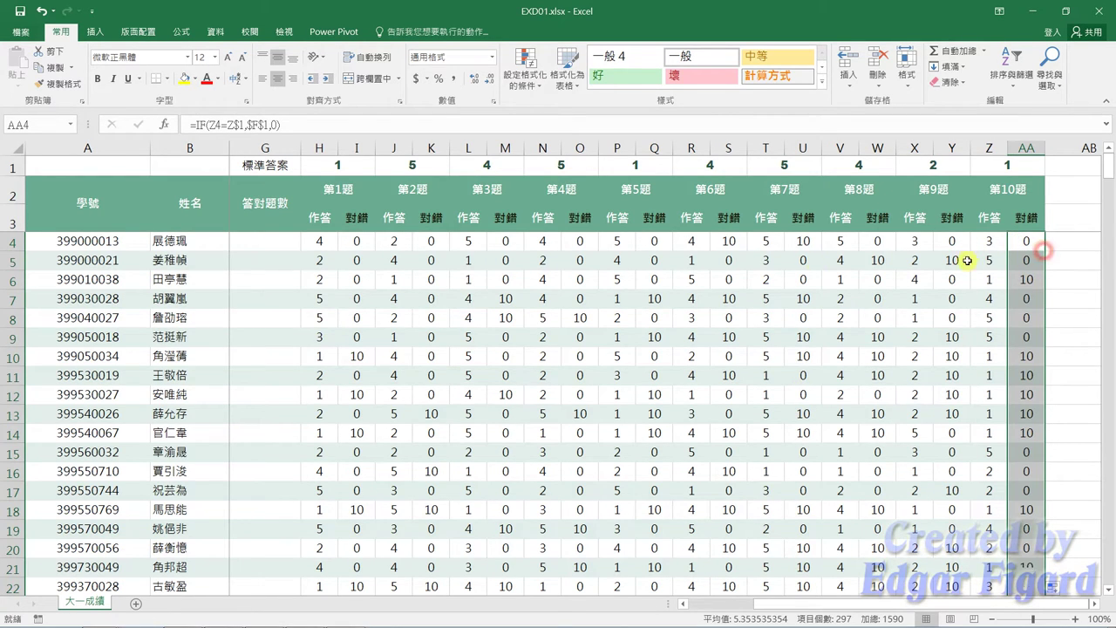
- Select every cell on the sheet that contains a formula using Go To Special with the 公式 option
{"action": "left_click", "coordinate": [367, 260]}
{"action": "key", "text": "ctrl+g"}
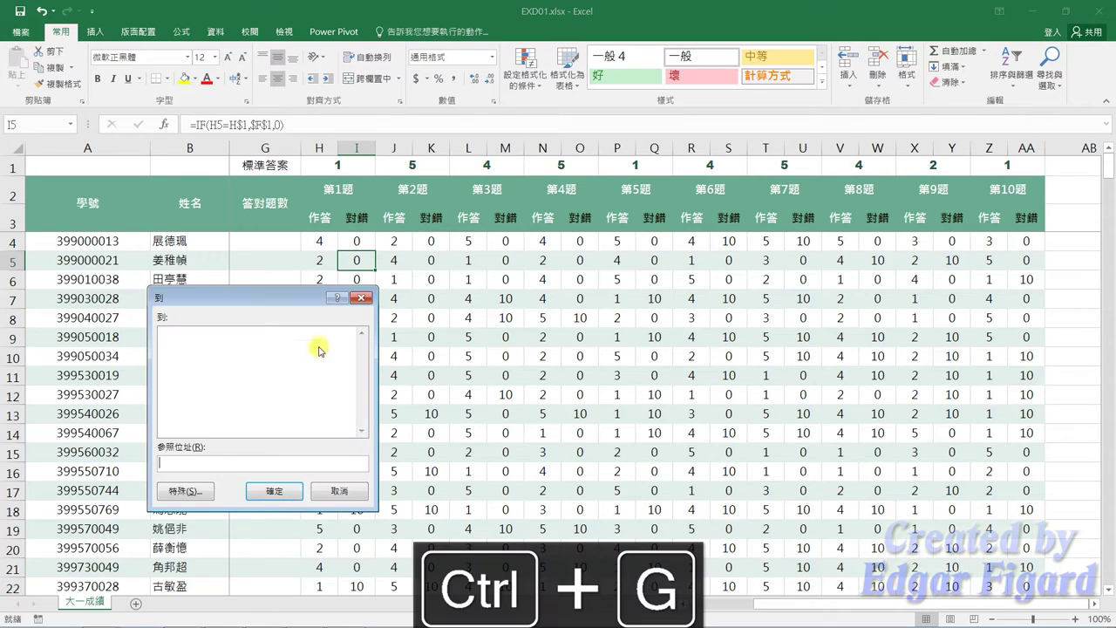
{"action": "left_click", "coordinate": [199, 485]}
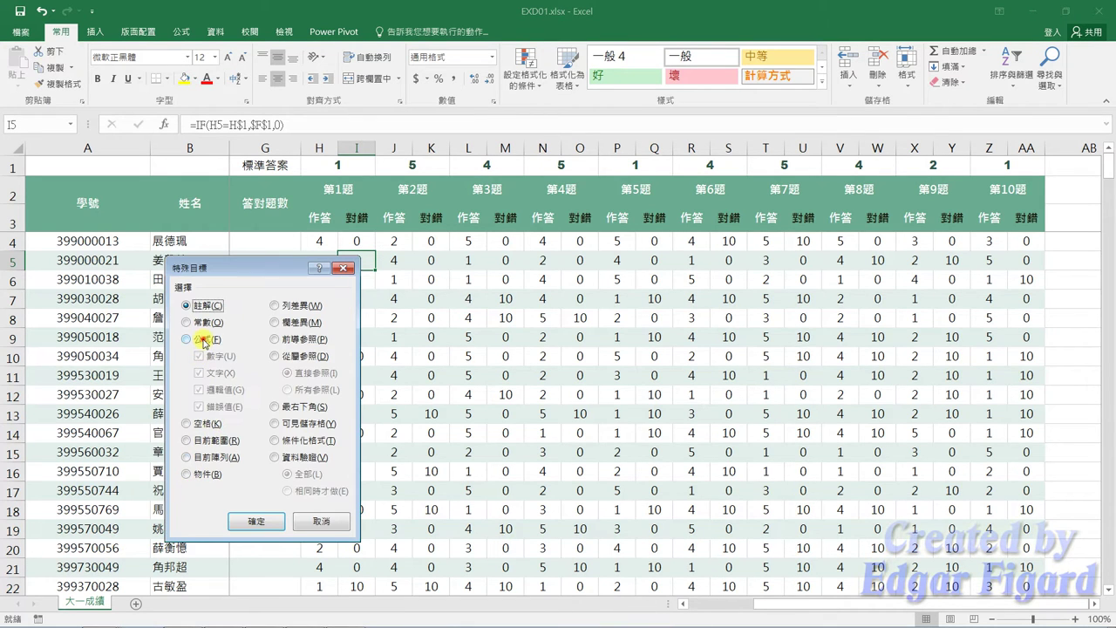
{"action": "left_click", "coordinate": [201, 340]}
{"action": "left_click", "coordinate": [256, 520]}
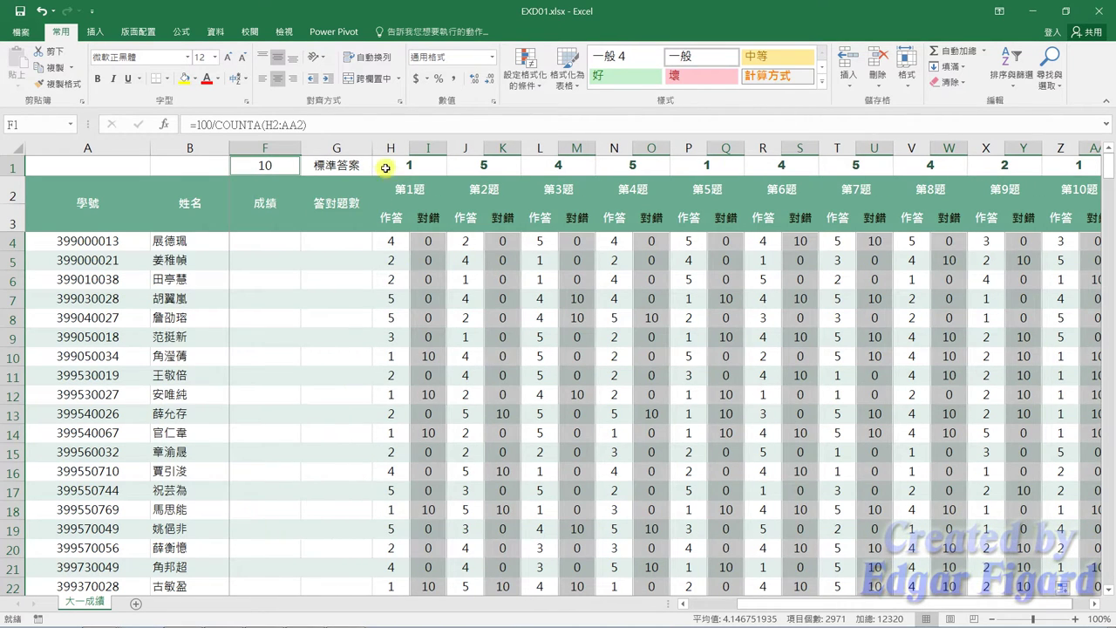
- Create a new conditional formatting rule for the selected formula cells with the 圖示集 format style, showing icons only
{"action": "left_click", "coordinate": [527, 91]}
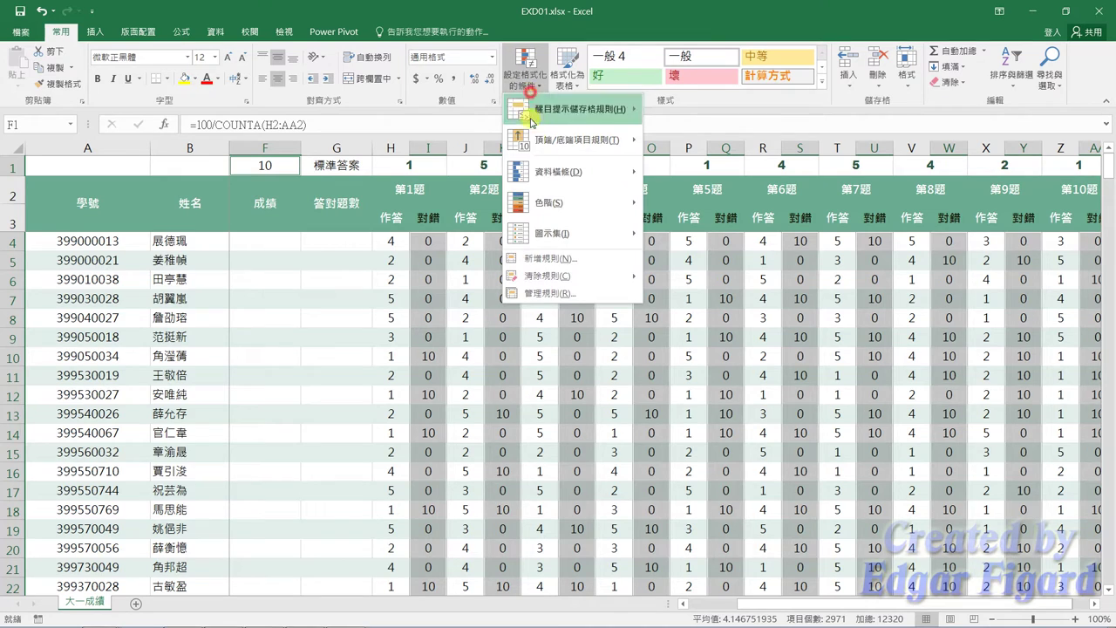
{"action": "left_click", "coordinate": [565, 295]}
{"action": "left_click", "coordinate": [84, 369]}
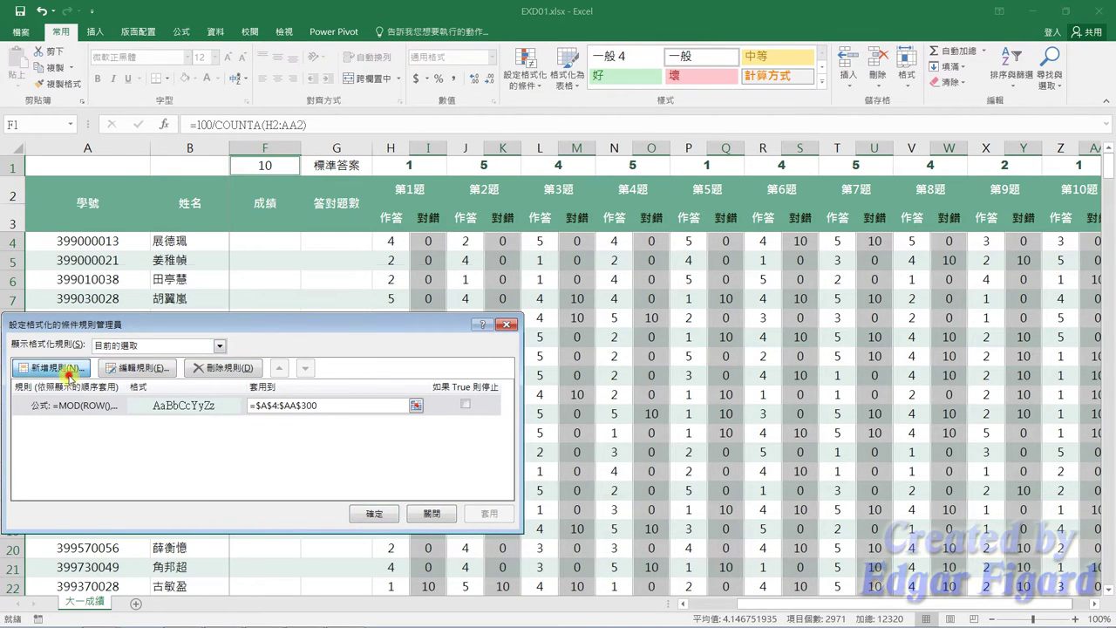
{"action": "left_click", "coordinate": [165, 444]}
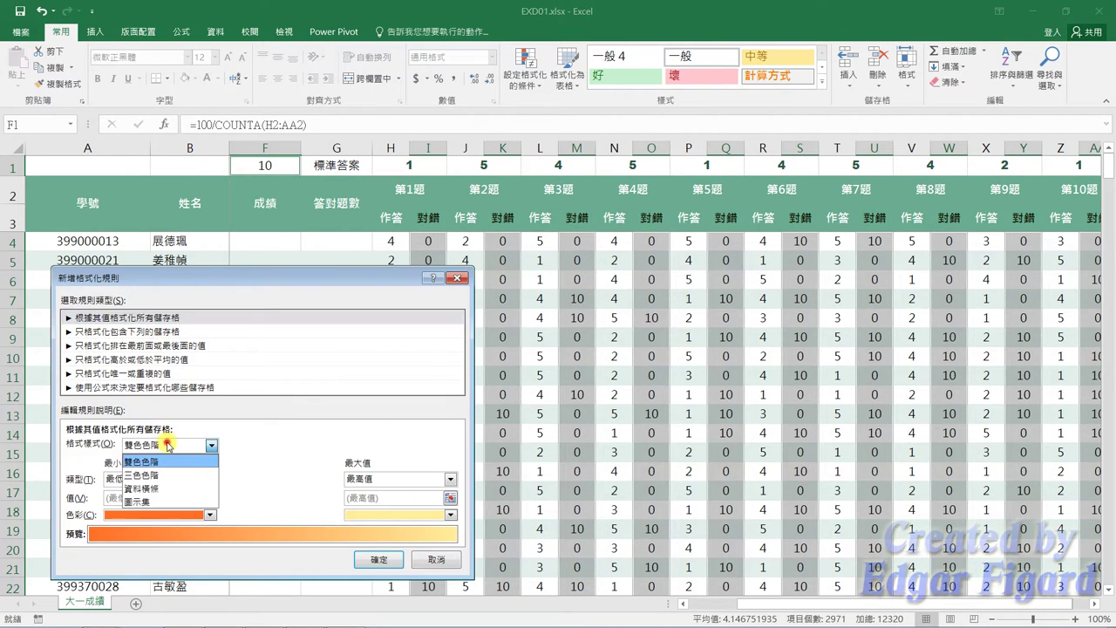
{"action": "left_click", "coordinate": [153, 498]}
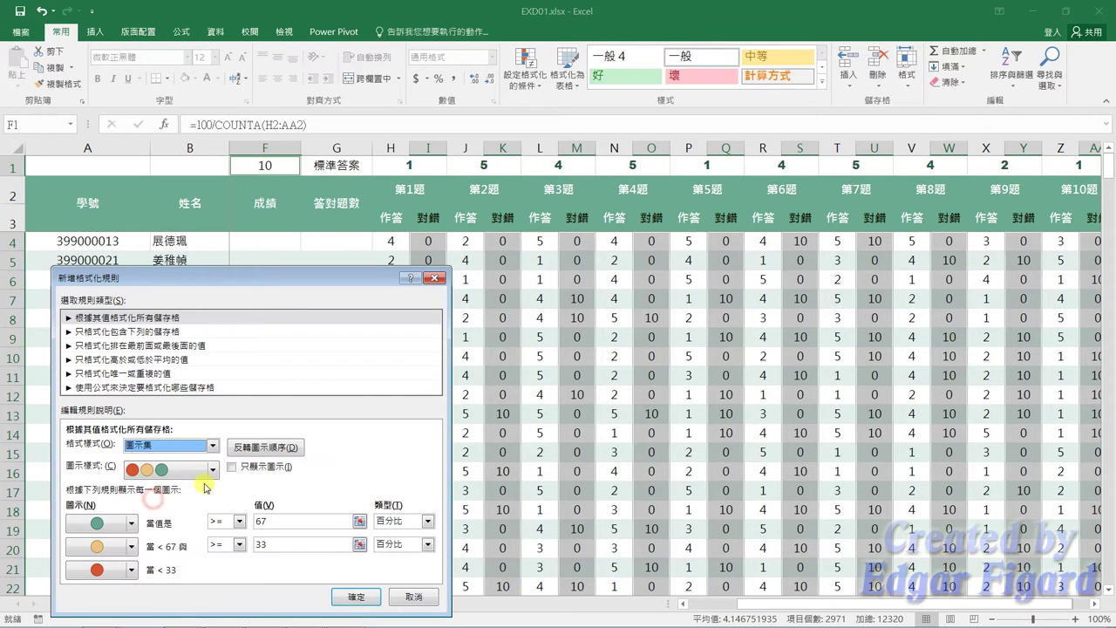
{"action": "left_click", "coordinate": [248, 469]}
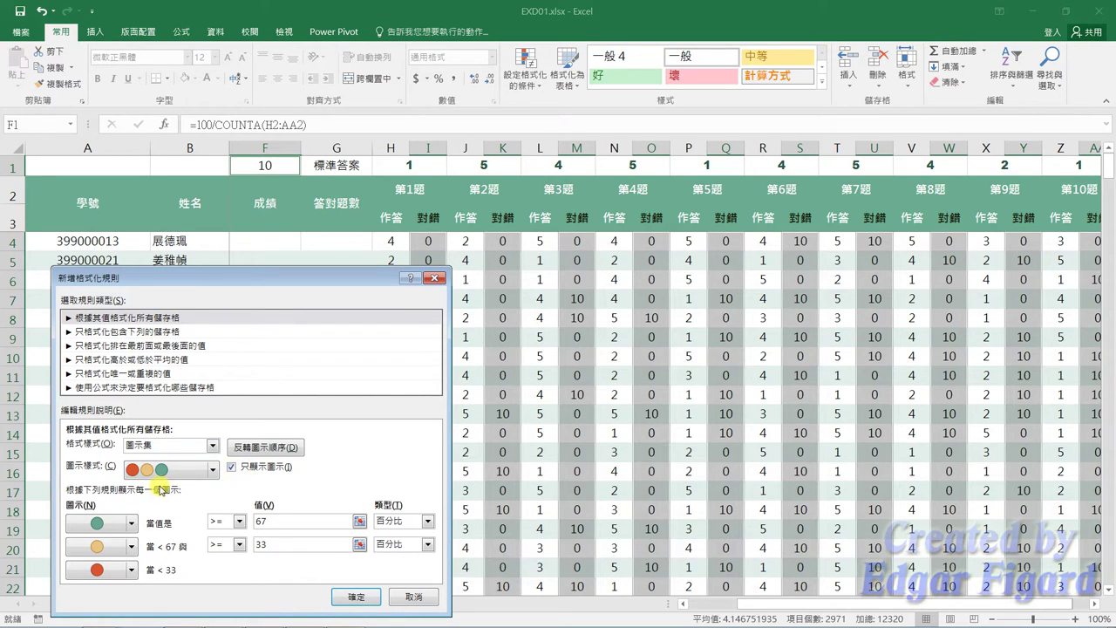
- Set the icon rule's first icon to the green check mark and the other two to 無儲存格圖示
{"action": "left_click", "coordinate": [131, 522]}
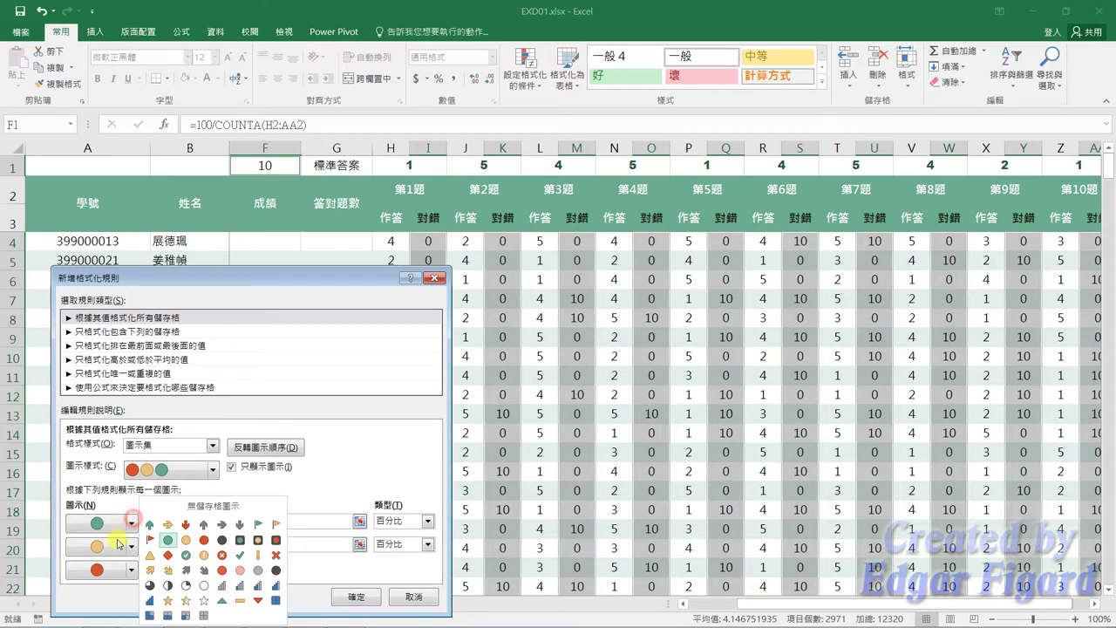
{"action": "left_click", "coordinate": [239, 556]}
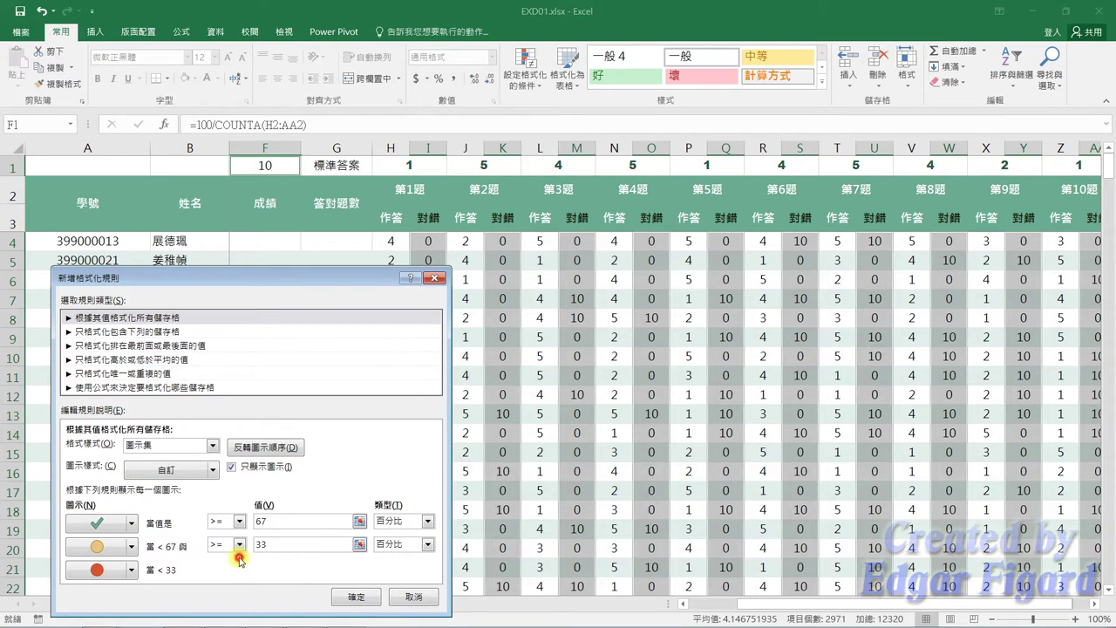
{"action": "left_click", "coordinate": [132, 546]}
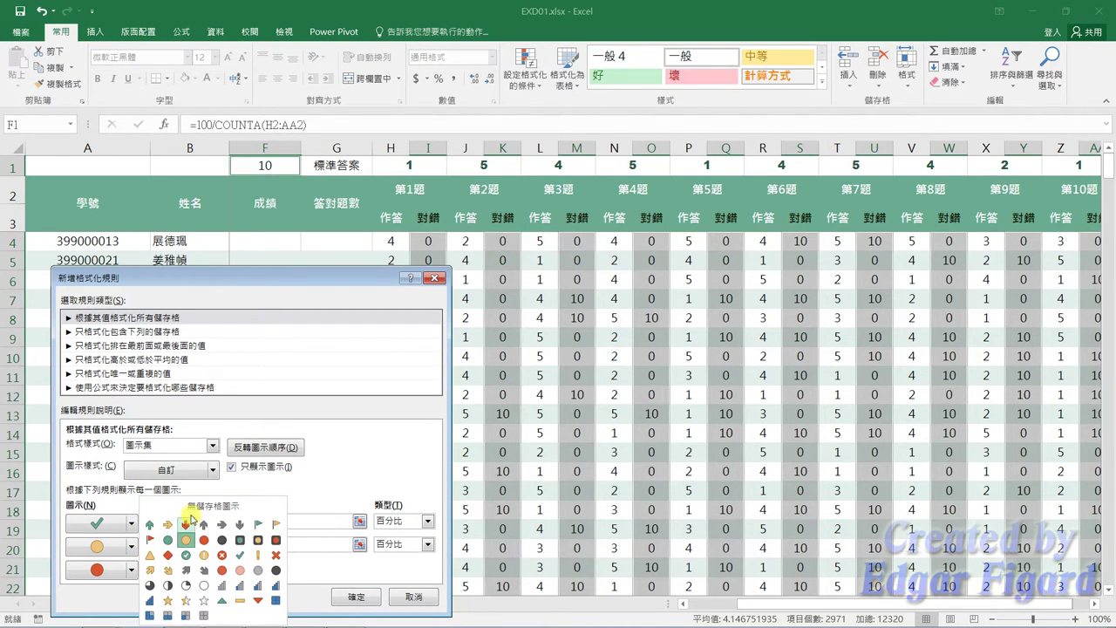
{"action": "left_click", "coordinate": [196, 506]}
{"action": "left_click", "coordinate": [133, 568]}
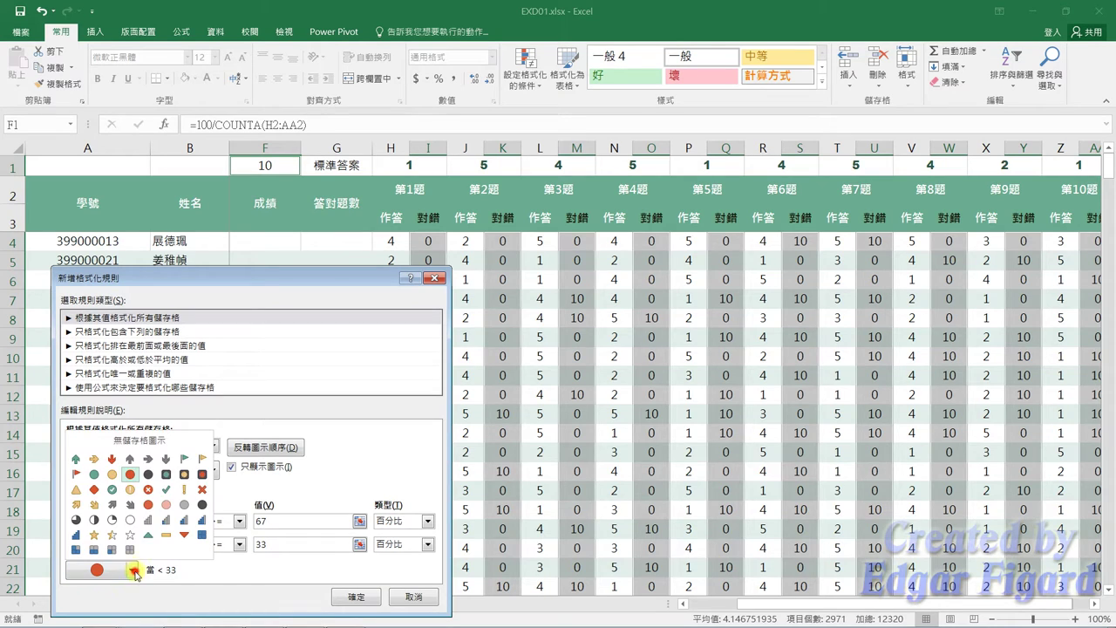
{"action": "left_click", "coordinate": [160, 451]}
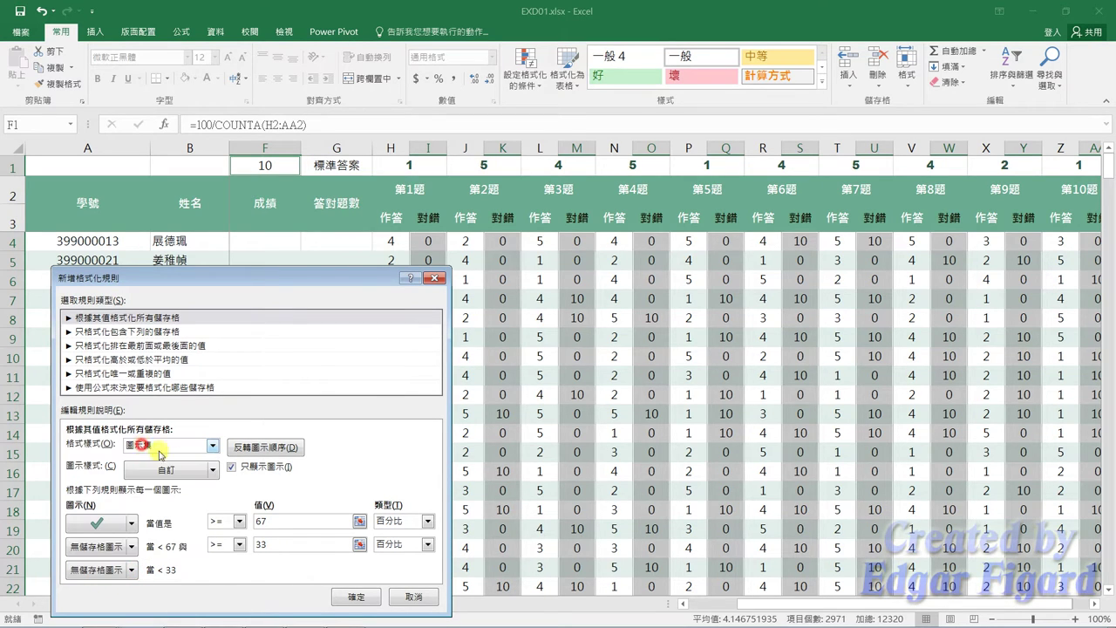
- Set the check mark icon's threshold to type 公式 with the value =$F$1
{"action": "left_click", "coordinate": [400, 521]}
{"action": "left_click", "coordinate": [389, 567]}
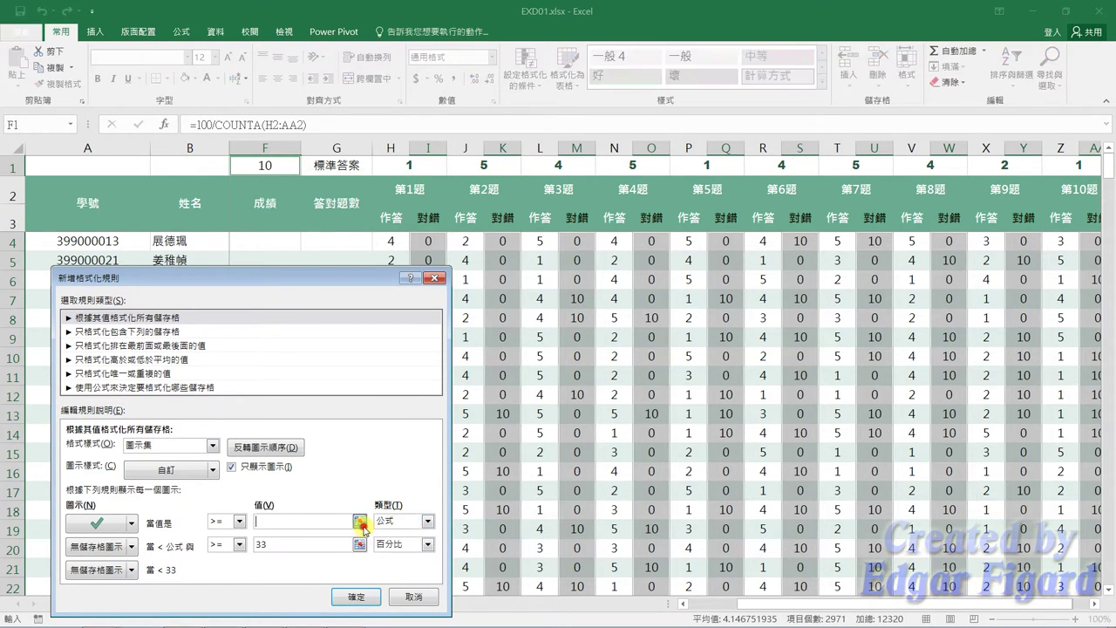
{"action": "left_click", "coordinate": [361, 522]}
{"action": "left_click", "coordinate": [273, 166]}
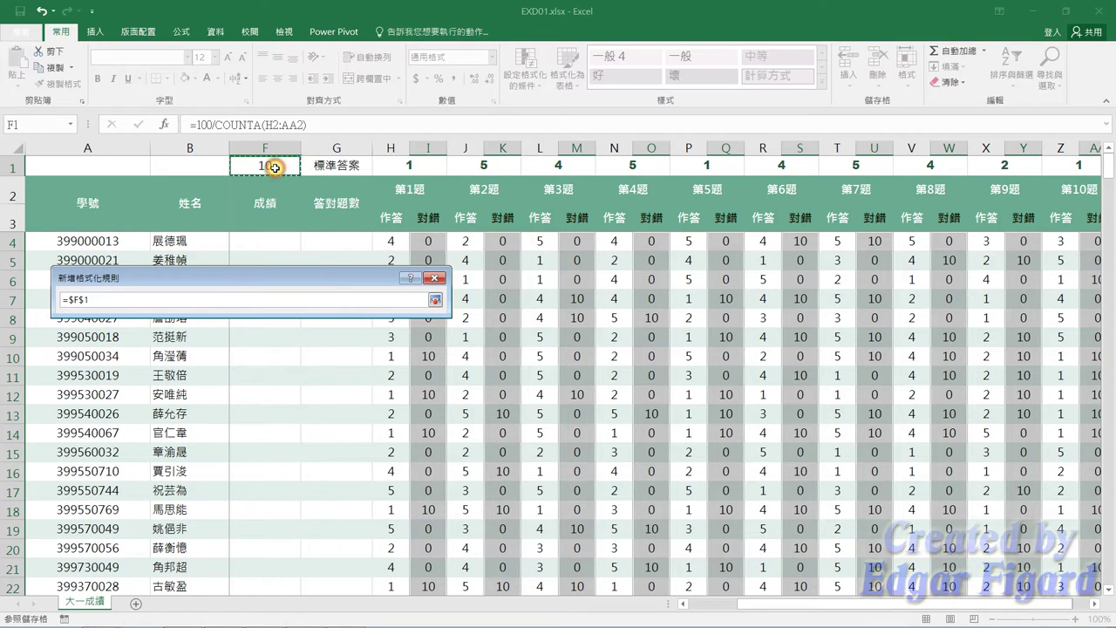
{"action": "left_click_drag", "start_coordinate": [110, 299], "coordinate": [65, 300]}
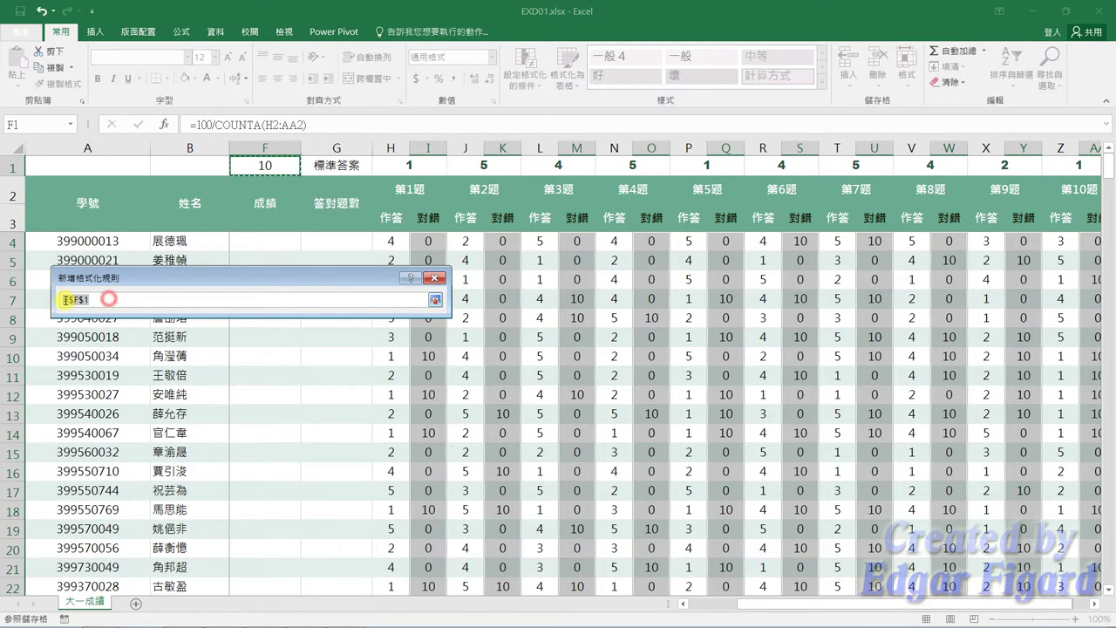
{"action": "left_click", "coordinate": [434, 301]}
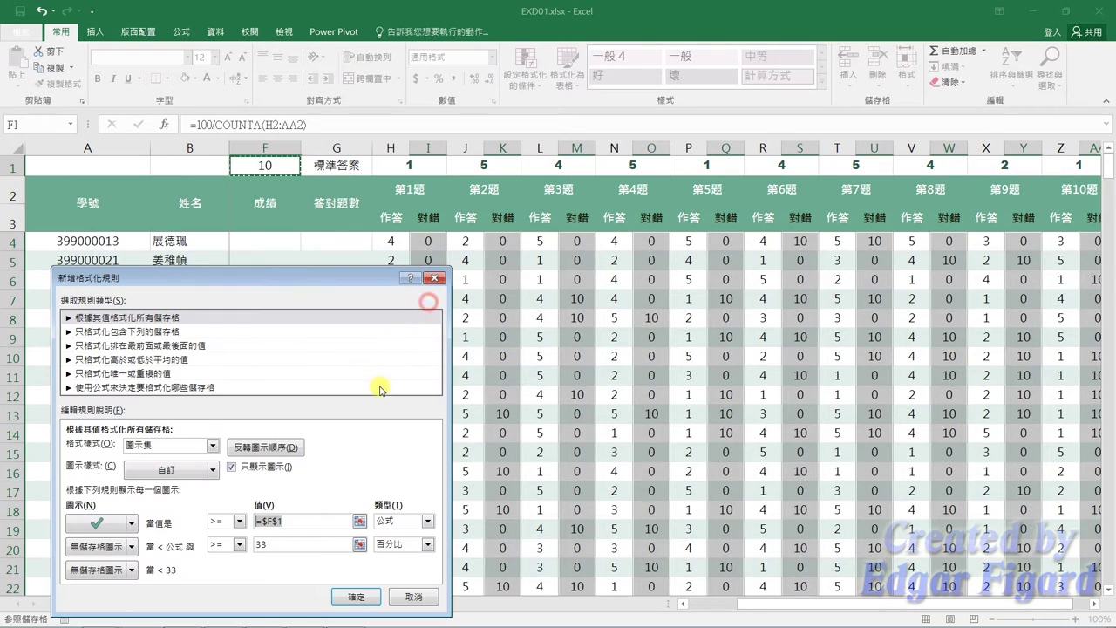
- Set the second icon's threshold to type 數值 with the value 0, and apply the icon set rule
{"action": "left_click", "coordinate": [280, 544]}
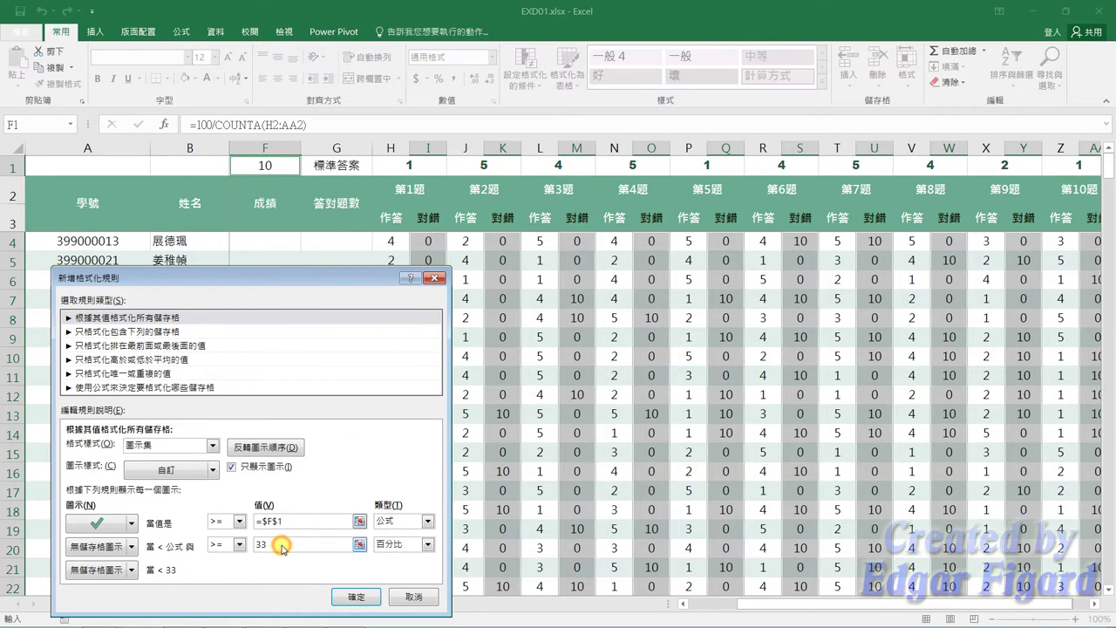
{"action": "left_click", "coordinate": [427, 544]}
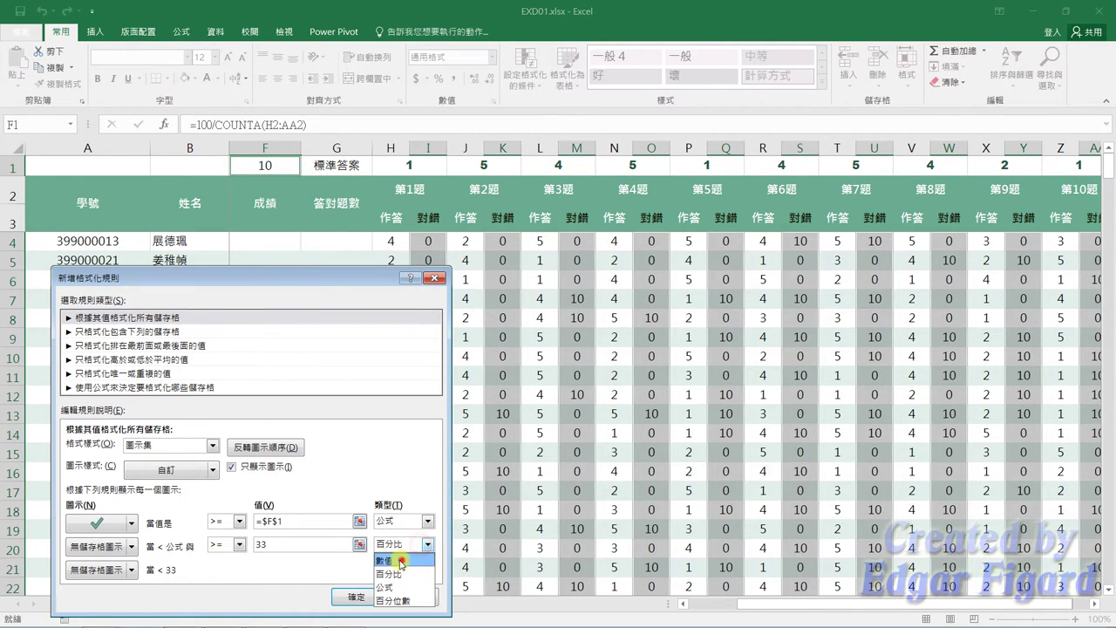
{"action": "left_click", "coordinate": [400, 560]}
{"action": "left_click", "coordinate": [289, 544]}
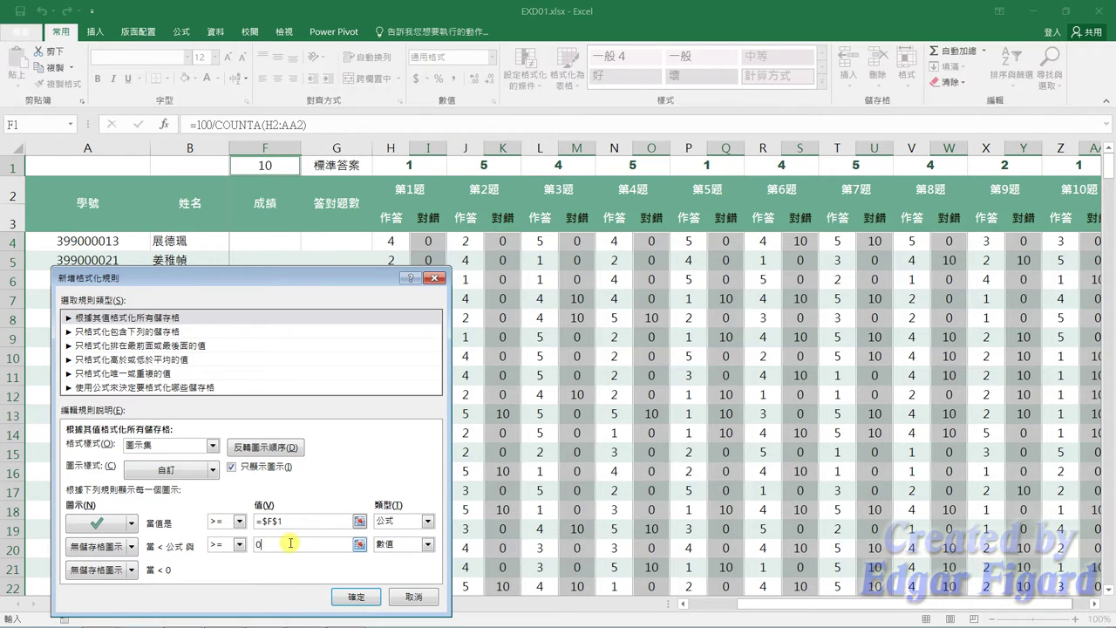
{"action": "left_click", "coordinate": [355, 597]}
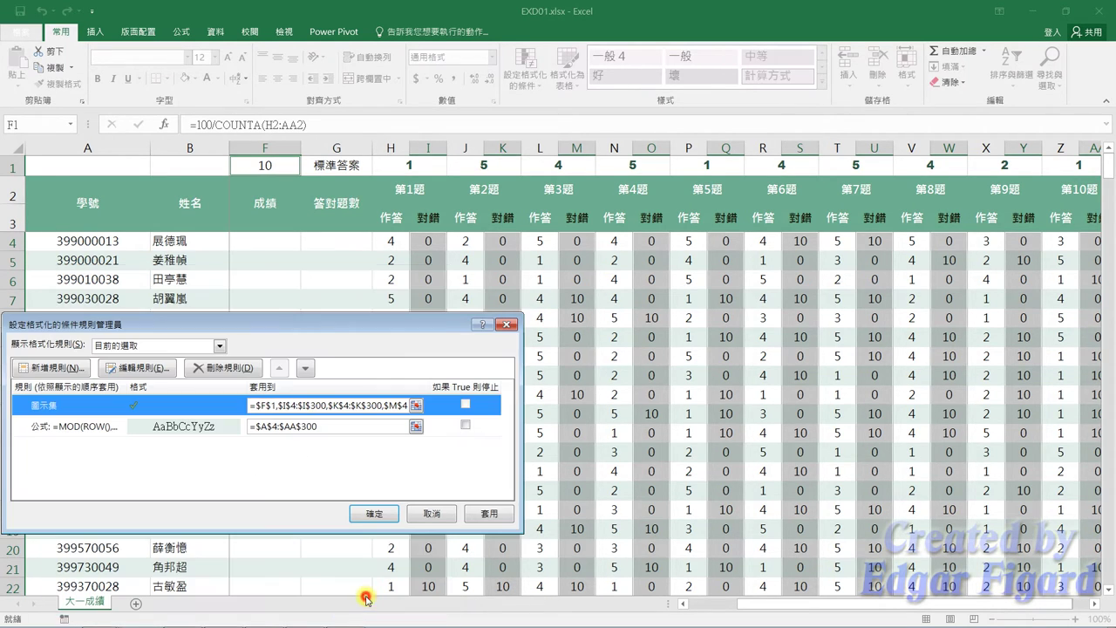
{"action": "left_click", "coordinate": [477, 514]}
{"action": "left_click", "coordinate": [373, 514]}
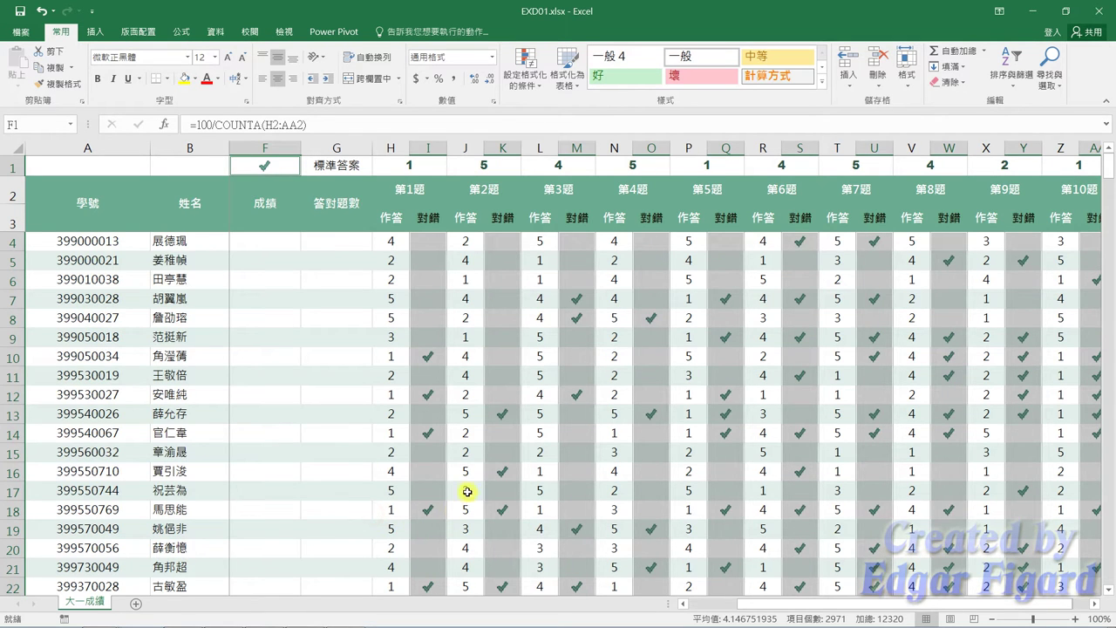
- Copy the COUNTIF formula from 106公式.txt and enter =COUNTIF(H4:AA4,$F$1) in cell G4 of 答對題數
{"action": "left_click", "coordinate": [352, 241]}
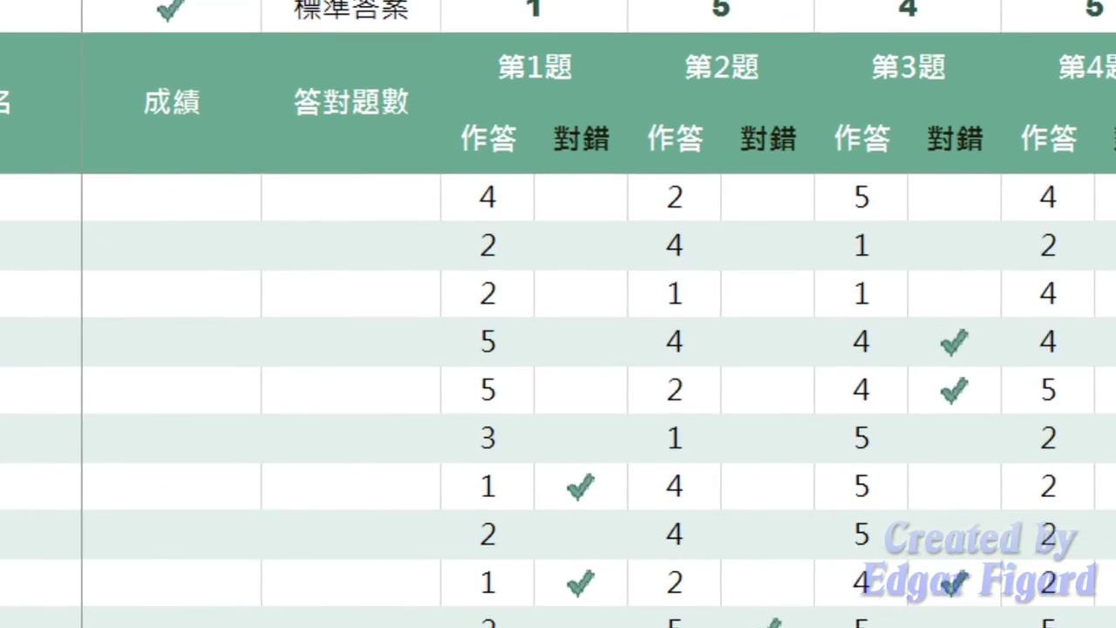
{"action": "key", "text": "alt+Tab"}
{"action": "left_click", "coordinate": [553, 259]}
{"action": "left_click_drag", "start_coordinate": [523, 250], "coordinate": [186, 249]}
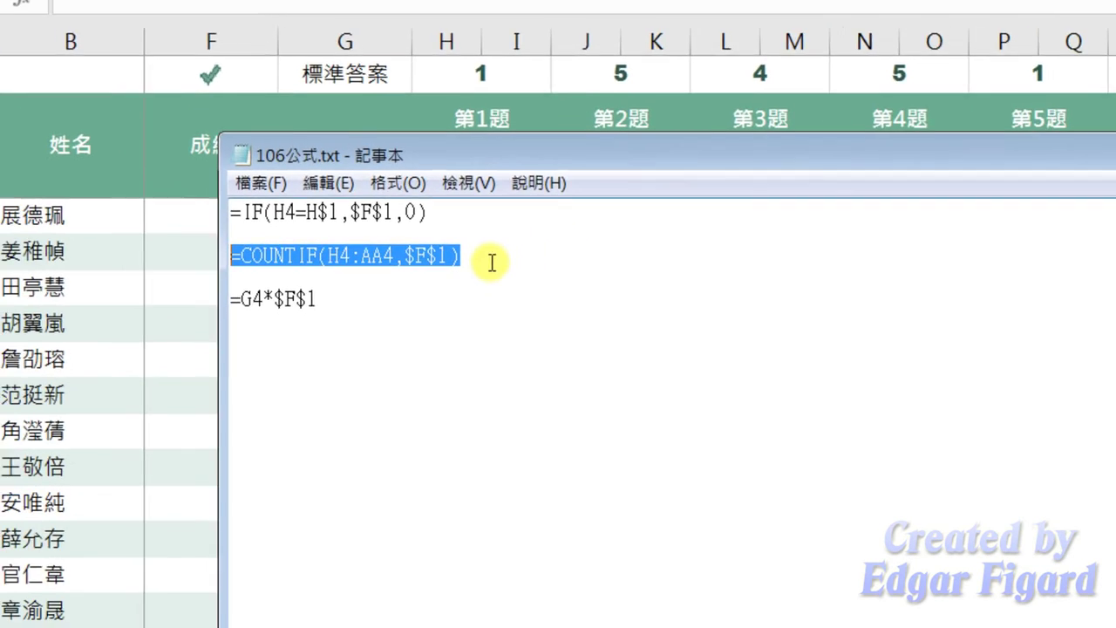
{"action": "key", "text": "ctrl+c"}
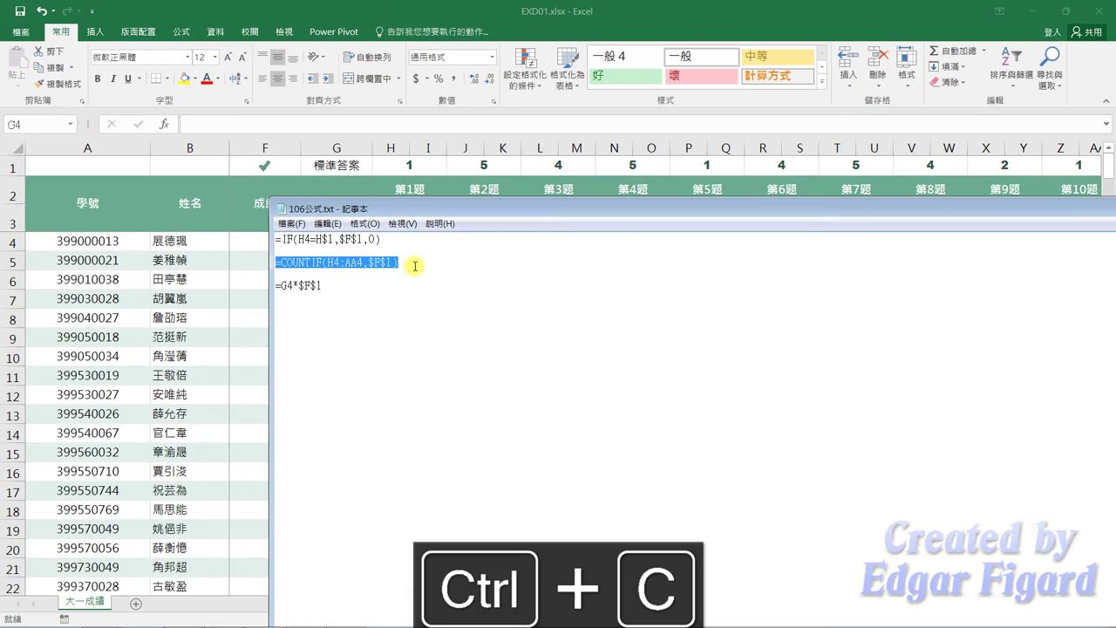
{"action": "left_click", "coordinate": [411, 178]}
{"action": "left_click", "coordinate": [362, 243]}
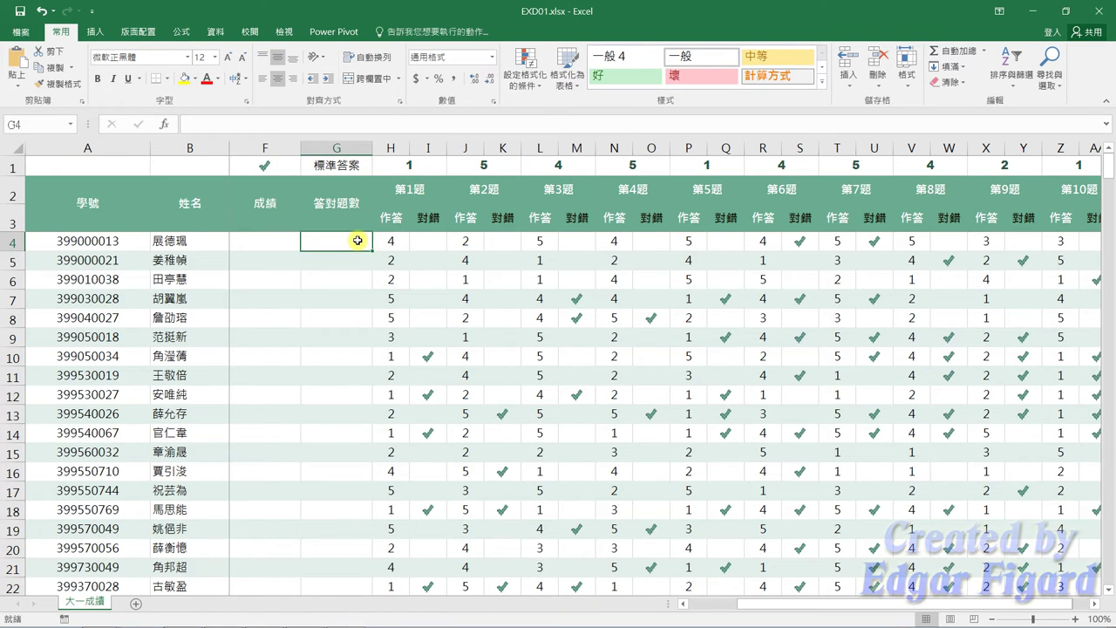
{"action": "left_click", "coordinate": [380, 122]}
{"action": "key", "text": "ctrl+v"}
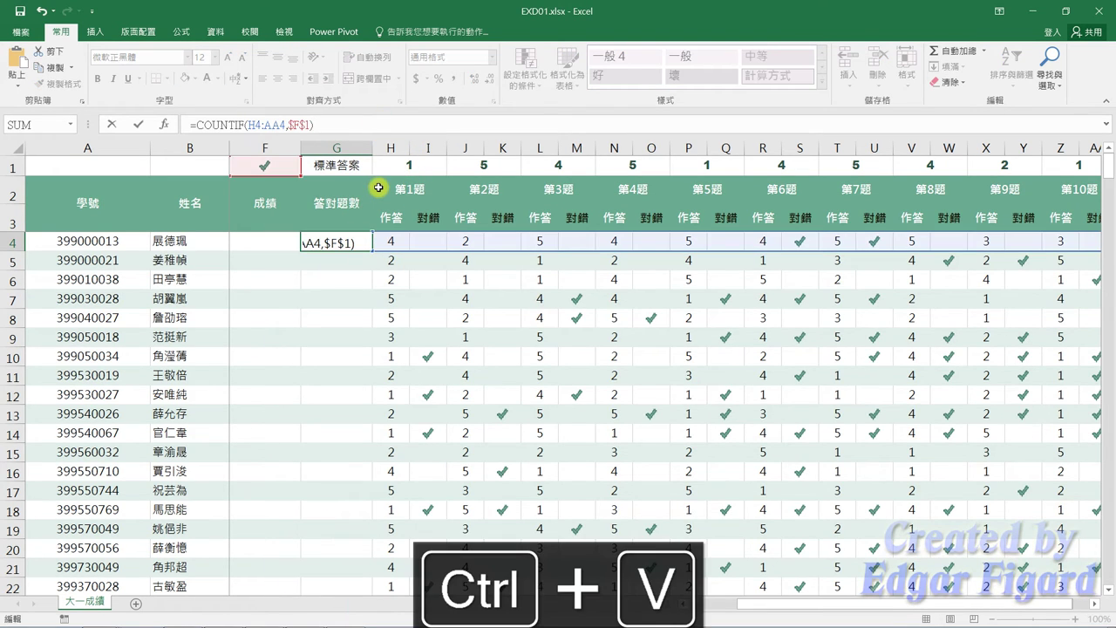
{"action": "left_click", "coordinate": [356, 233]}
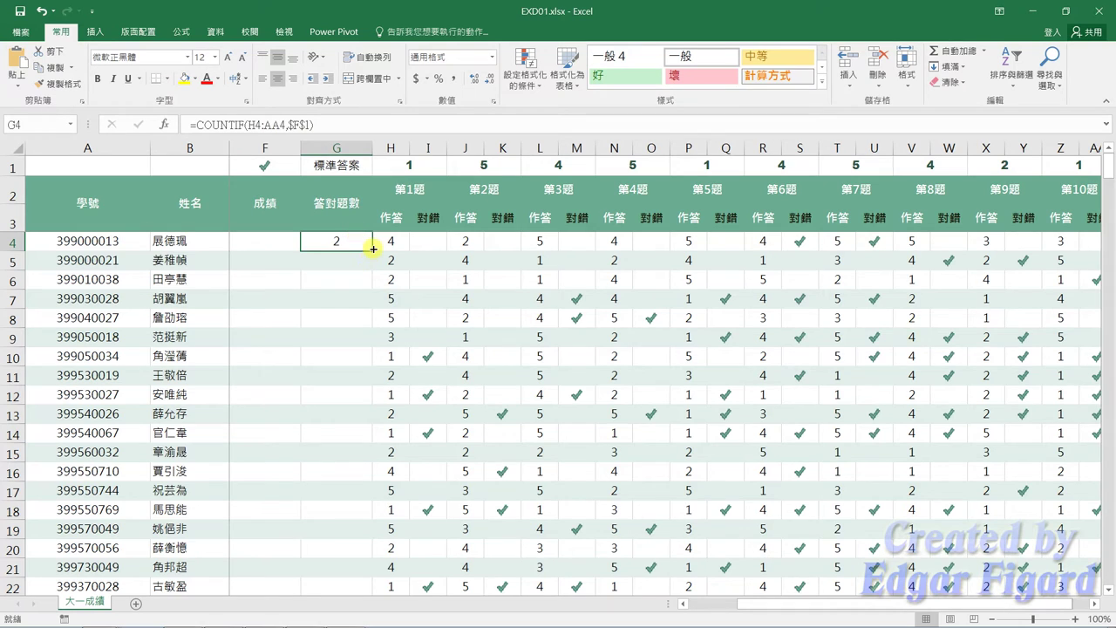
- Fill the G4 formula down to the last student row and apply blue 漸層填滿 data bars to the 答對題數 values
{"action": "double_click", "coordinate": [373, 250]}
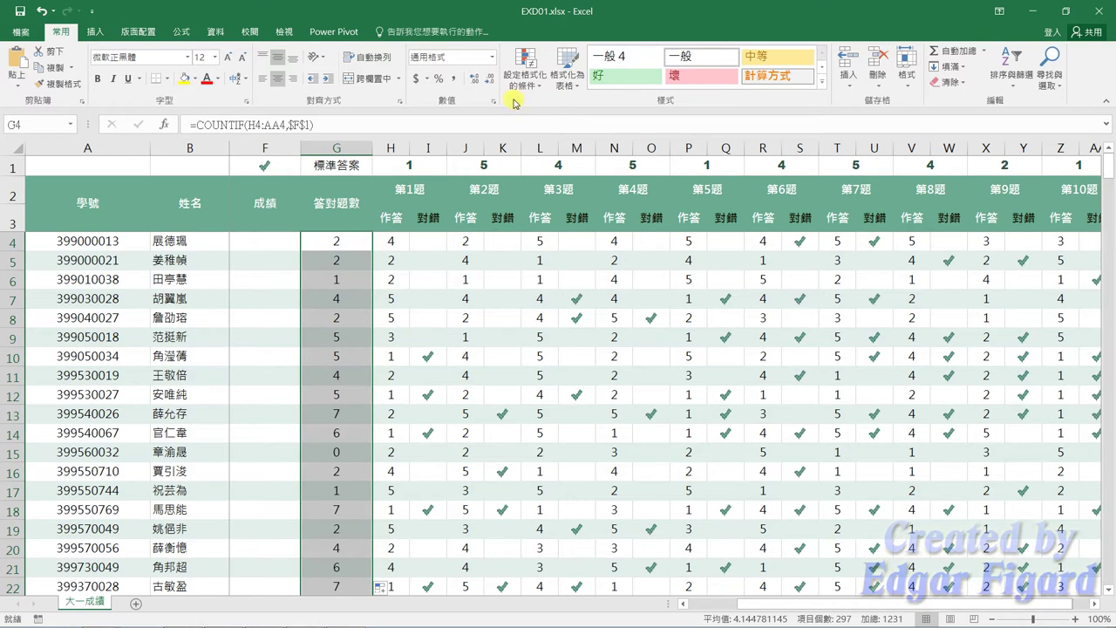
{"action": "left_click", "coordinate": [525, 74]}
{"action": "mouse_move", "coordinate": [570, 171]}
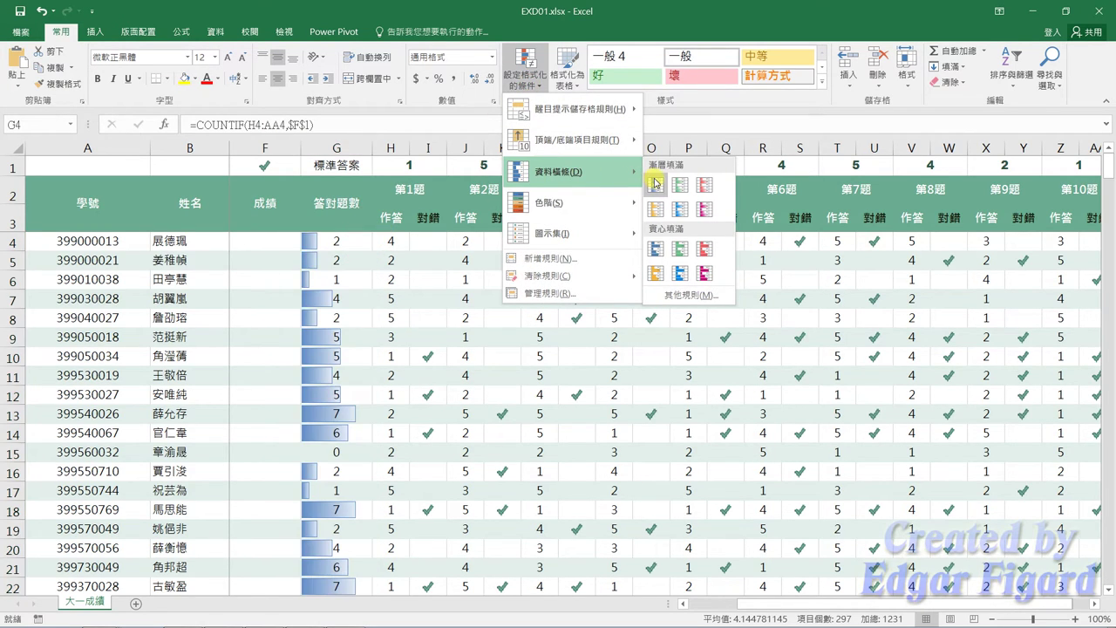
{"action": "left_click", "coordinate": [655, 183]}
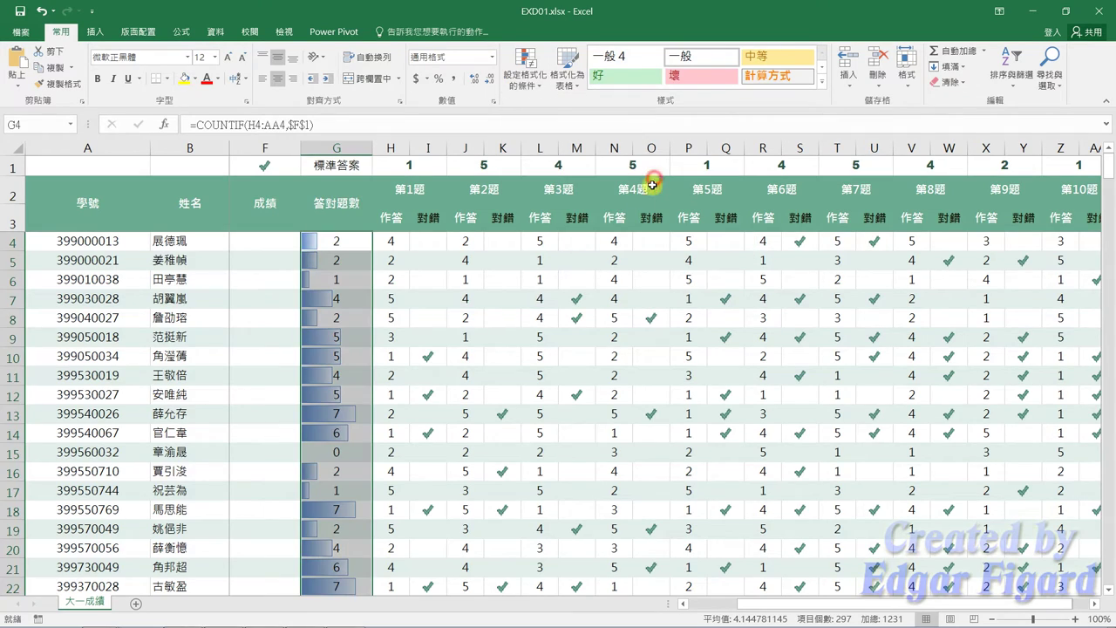
- Copy the score formula from 106公式.txt and enter =G4*$F$1 in cell F4 of 成績
{"action": "left_click", "coordinate": [282, 248]}
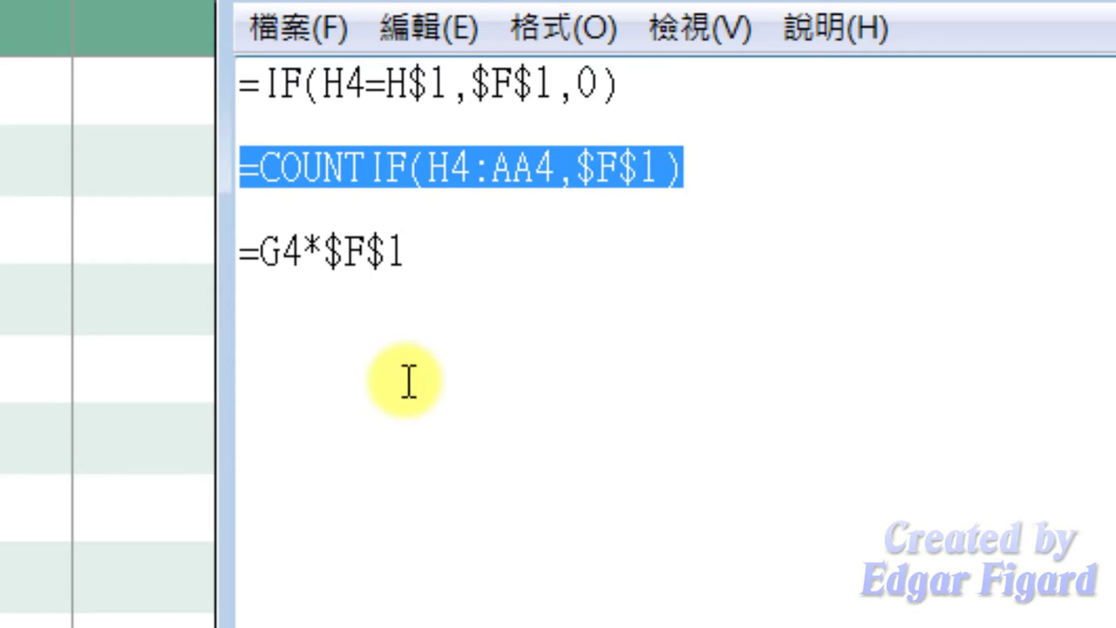
{"action": "left_click", "coordinate": [436, 252]}
{"action": "left_click_drag", "start_coordinate": [436, 252], "coordinate": [260, 262]}
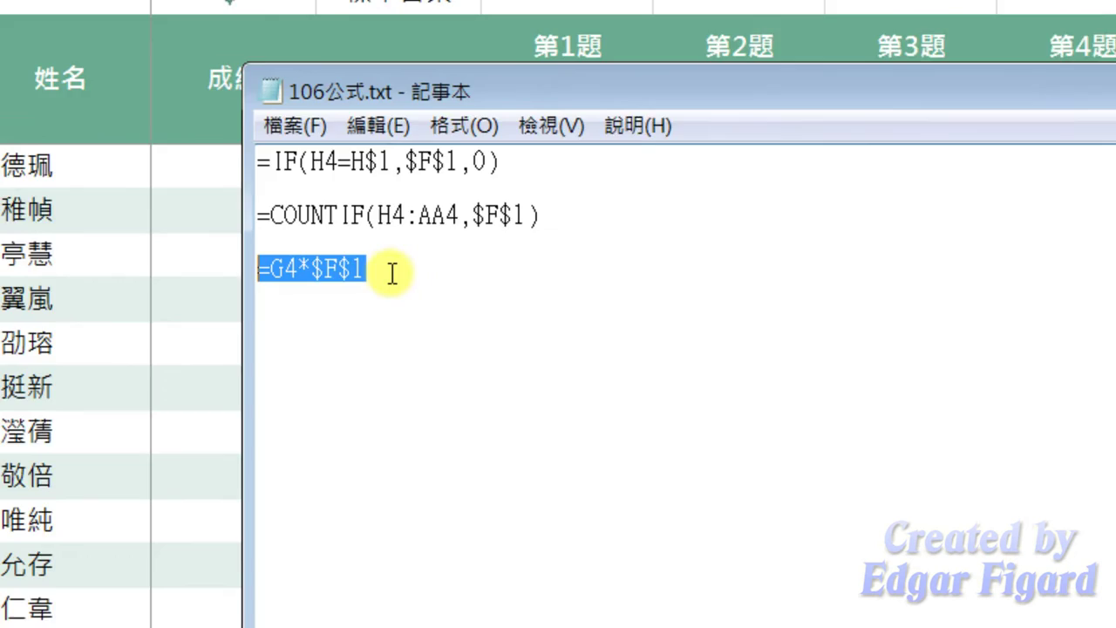
{"action": "key", "text": "ctrl+c"}
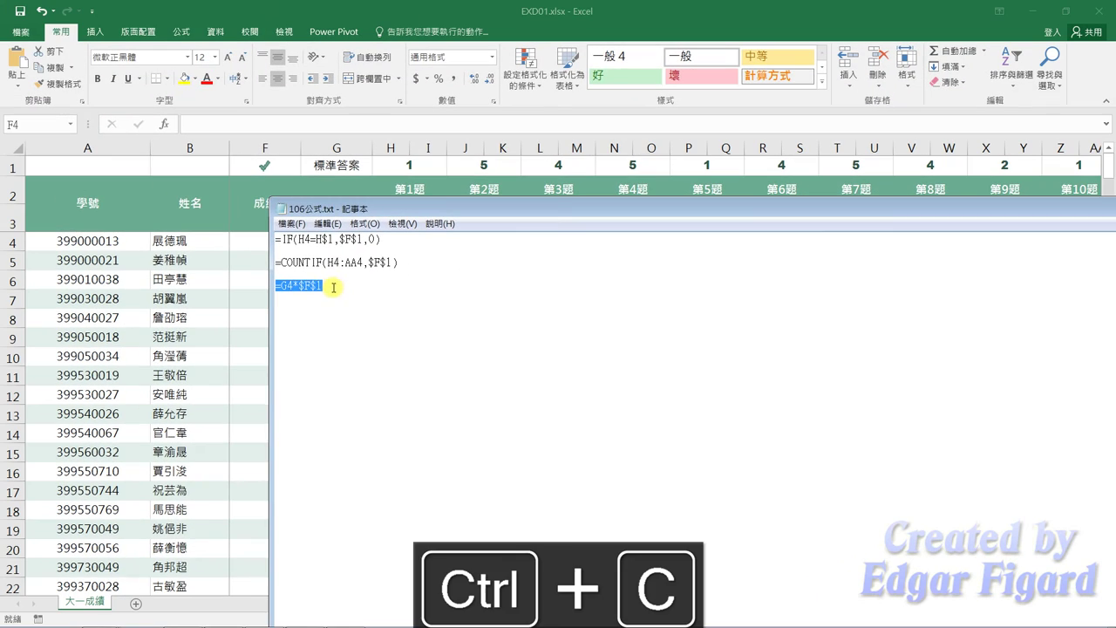
{"action": "left_click", "coordinate": [254, 241]}
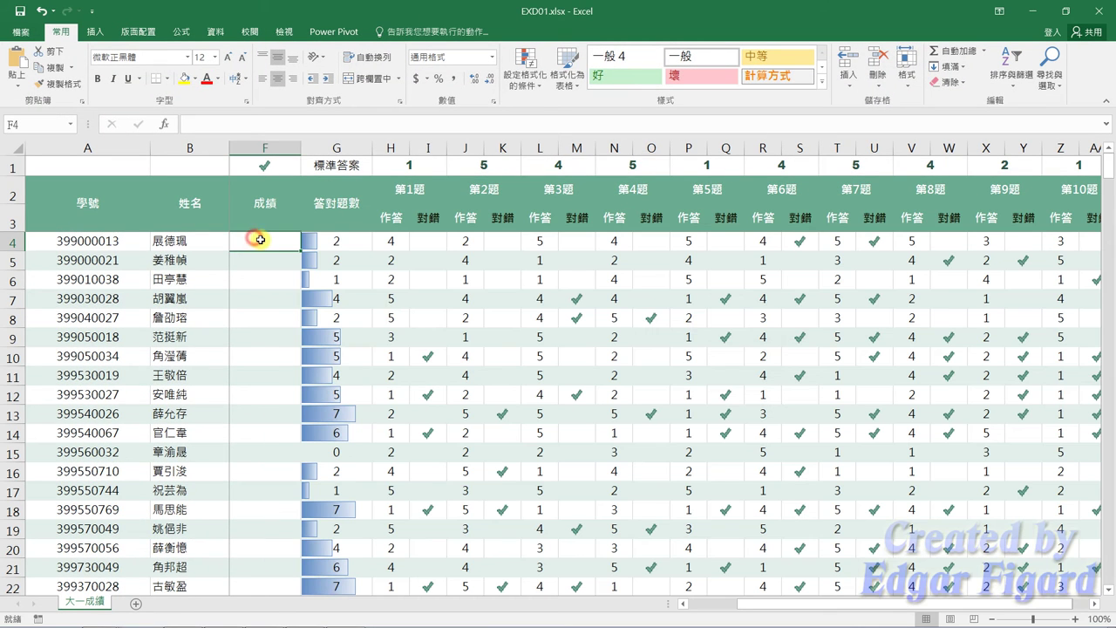
{"action": "left_click", "coordinate": [244, 128]}
{"action": "key", "text": "ctrl+v"}
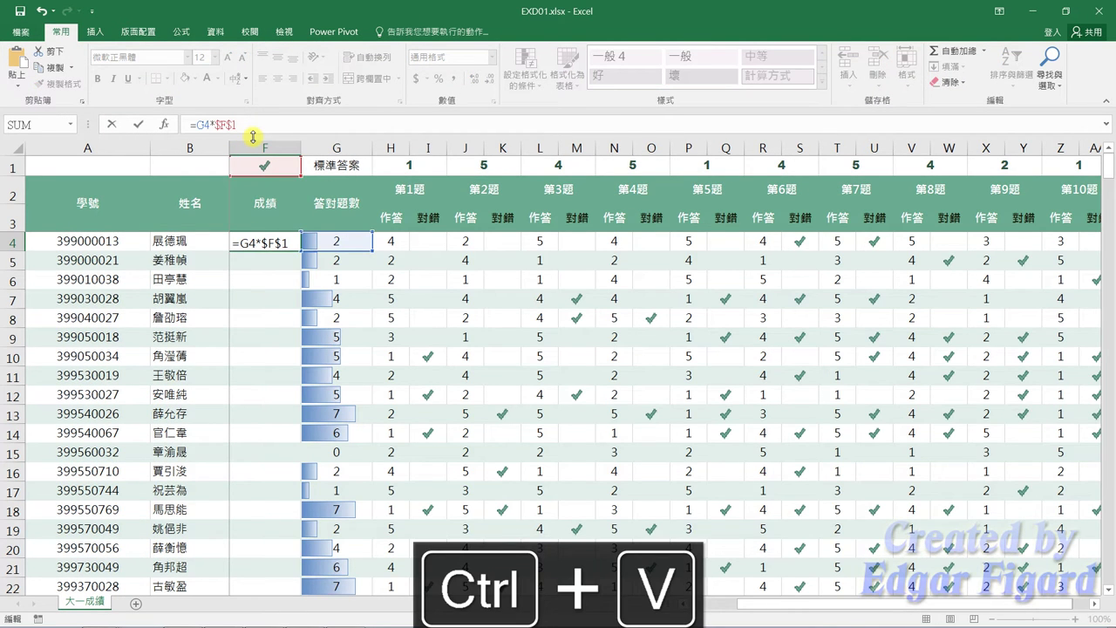
{"action": "key", "text": "Return"}
- Fill the F4 formula down the 成績 column to the last student row
{"action": "left_click", "coordinate": [289, 243]}
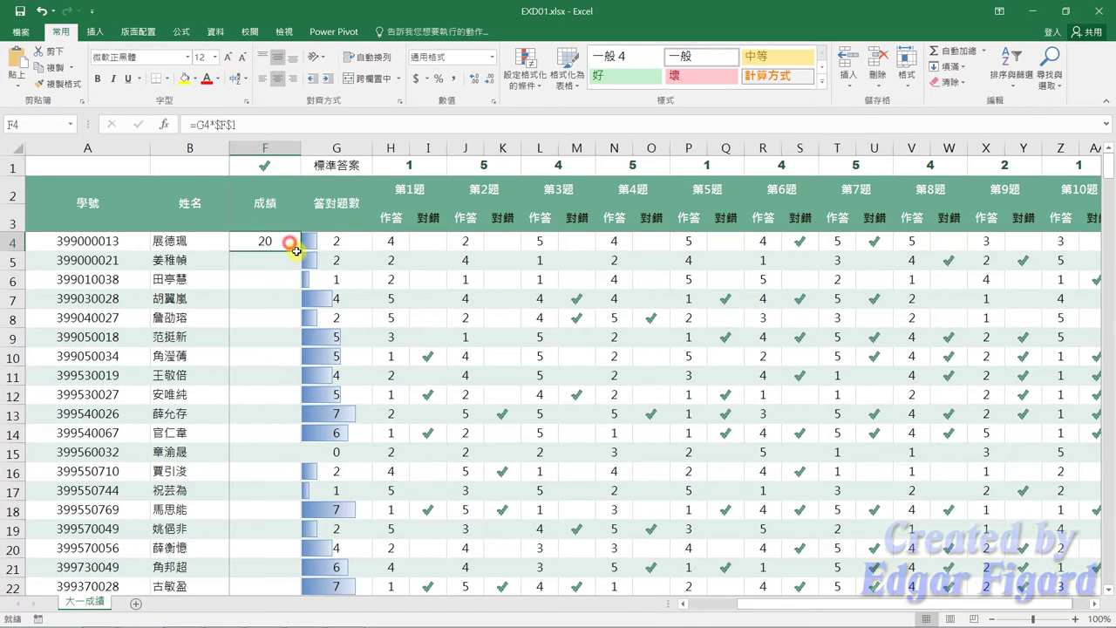
{"action": "double_click", "coordinate": [298, 251]}
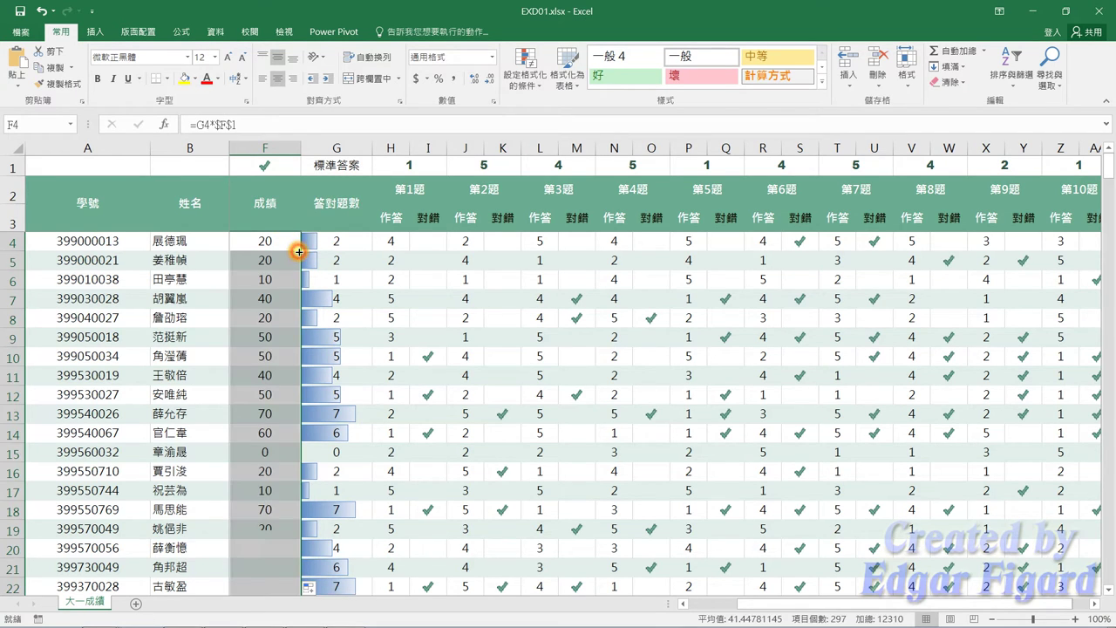
{"action": "left_click", "coordinate": [416, 258]}
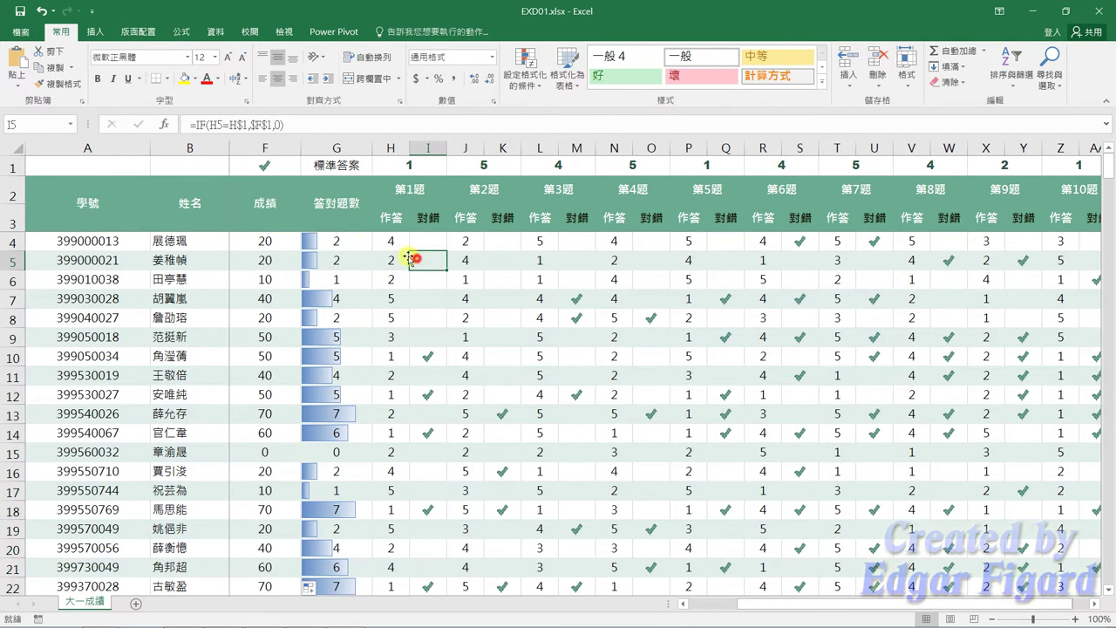
- Clear the conditional formatting rules from cell F1 only
{"action": "left_click", "coordinate": [272, 167]}
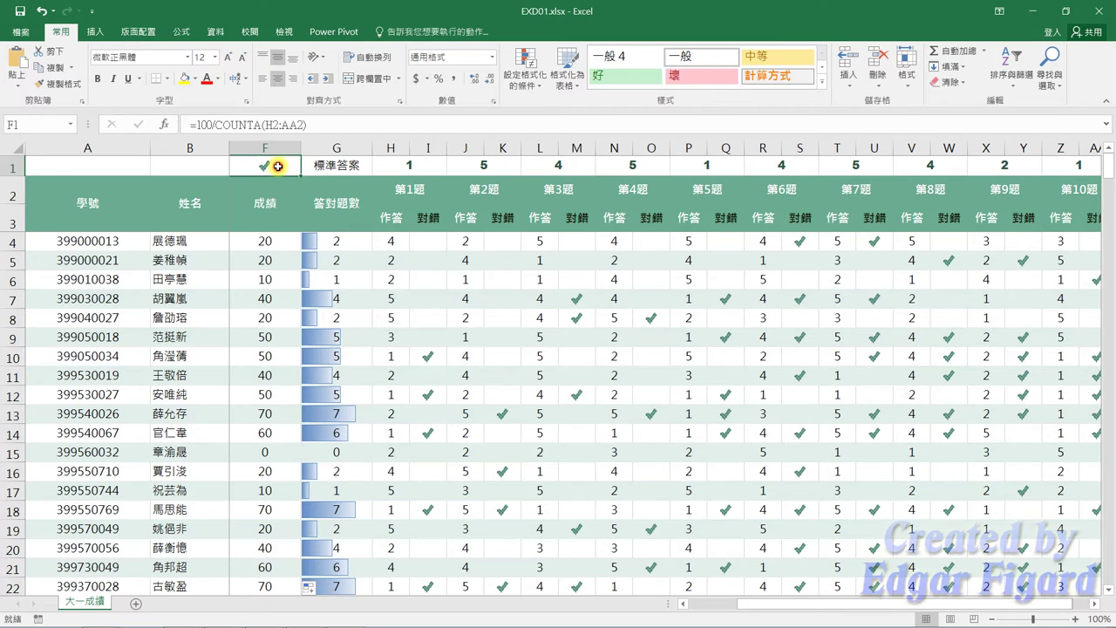
{"action": "left_click", "coordinate": [525, 74]}
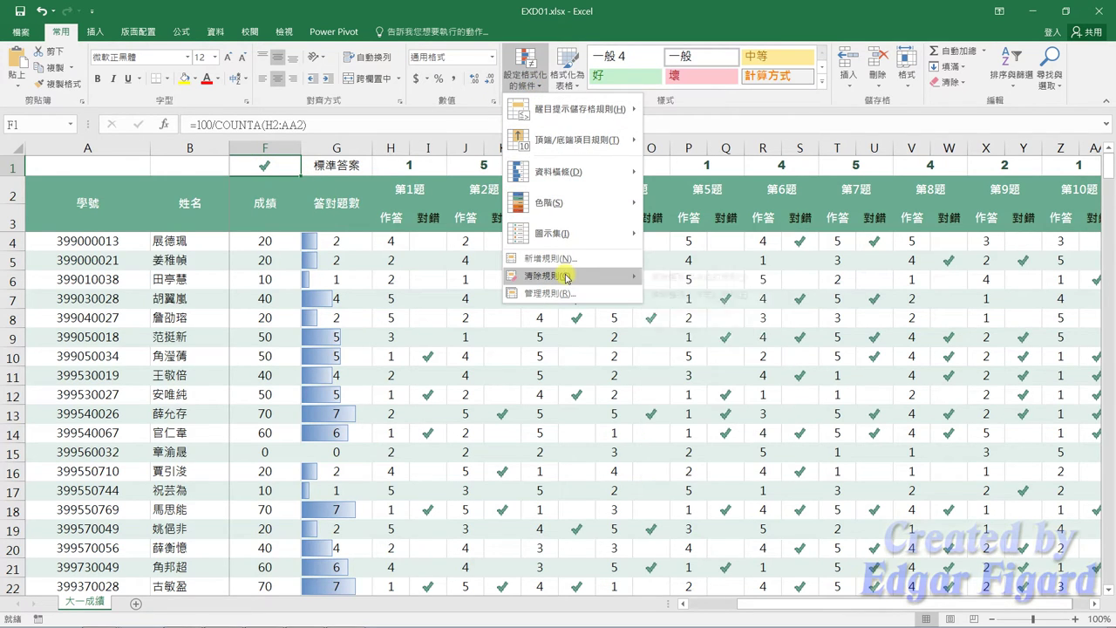
{"action": "mouse_move", "coordinate": [567, 276]}
{"action": "left_click", "coordinate": [667, 277]}
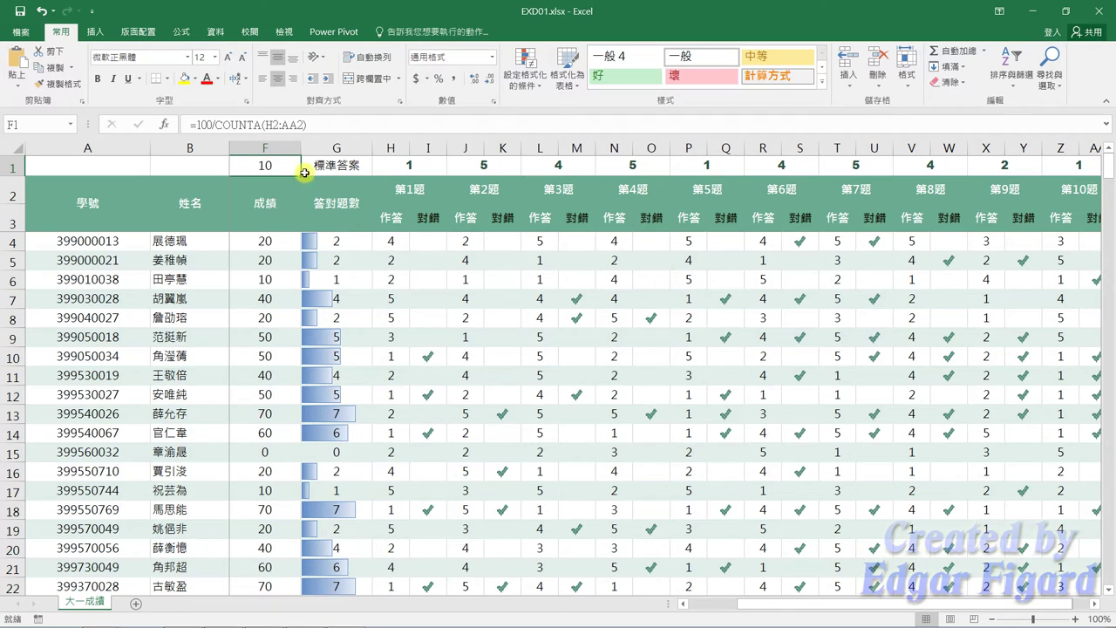
- Apply olive green outside and inside borders to the whole table from A2 through AA300
{"action": "left_click", "coordinate": [93, 201]}
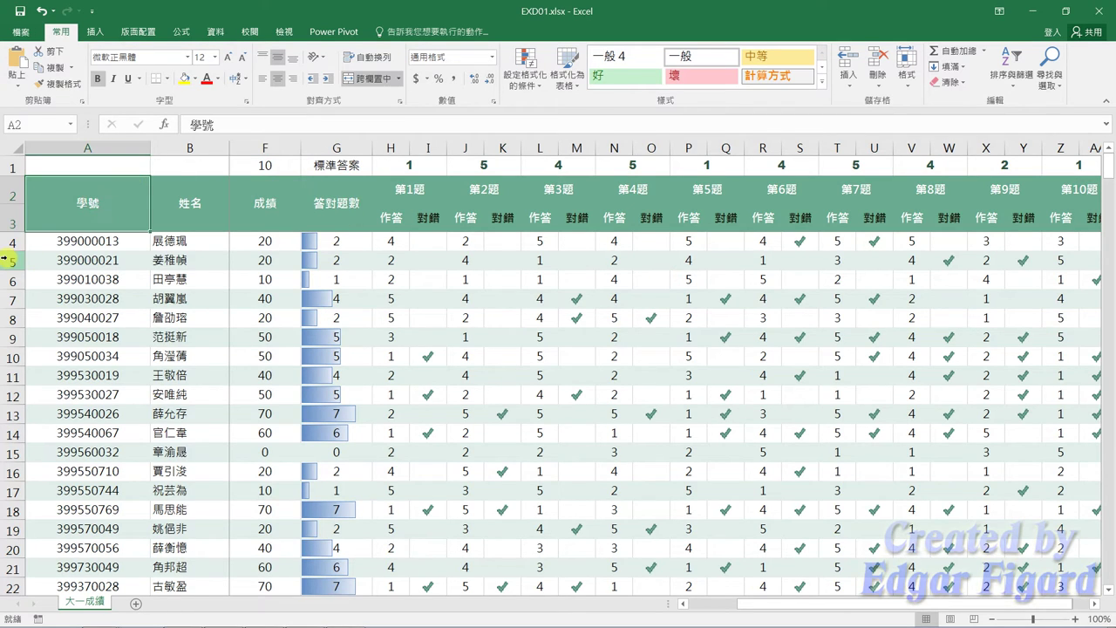
{"action": "key", "text": "ctrl+shift+Right"}
{"action": "key", "text": "ctrl+shift+Right"}
{"action": "key", "text": "ctrl+shift+Right"}
{"action": "key", "text": "ctrl+shift+Right"}
{"action": "key", "text": "ctrl+shift+Right"}
{"action": "key", "text": "ctrl+shift+Right"}
{"action": "key", "text": "ctrl+shift+Right"}
{"action": "key", "text": "ctrl+shift+Right"}
{"action": "key", "text": "ctrl+shift+Right"}
{"action": "key", "text": "ctrl+shift+Right"}
{"action": "key", "text": "ctrl+shift+Right"}
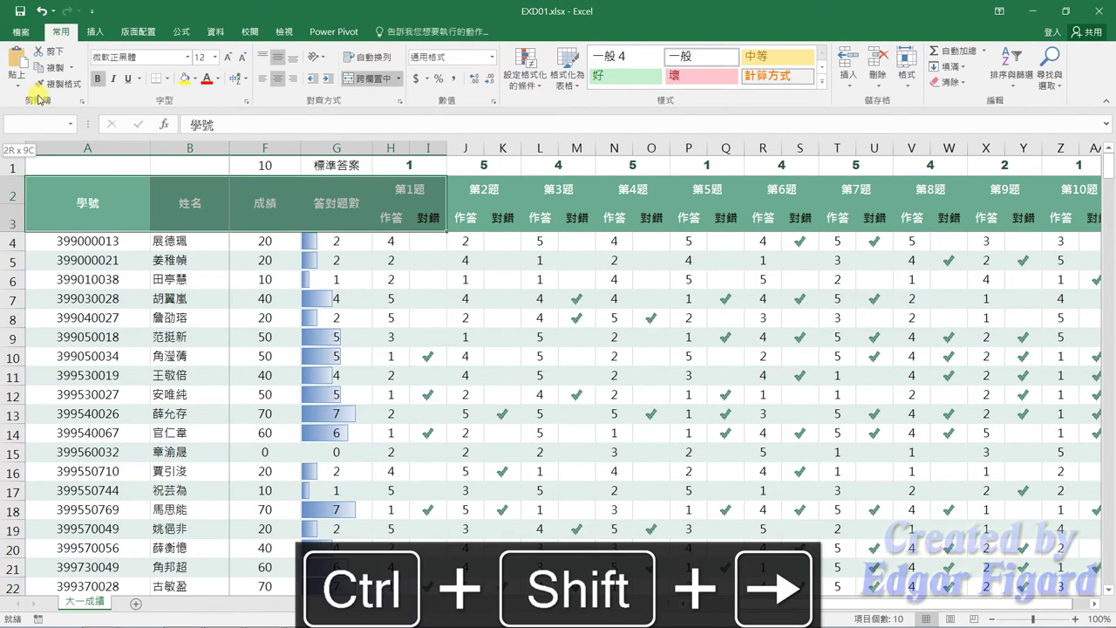
{"action": "key", "text": "ctrl+shift+Right"}
{"action": "key", "text": "ctrl+shift+Right"}
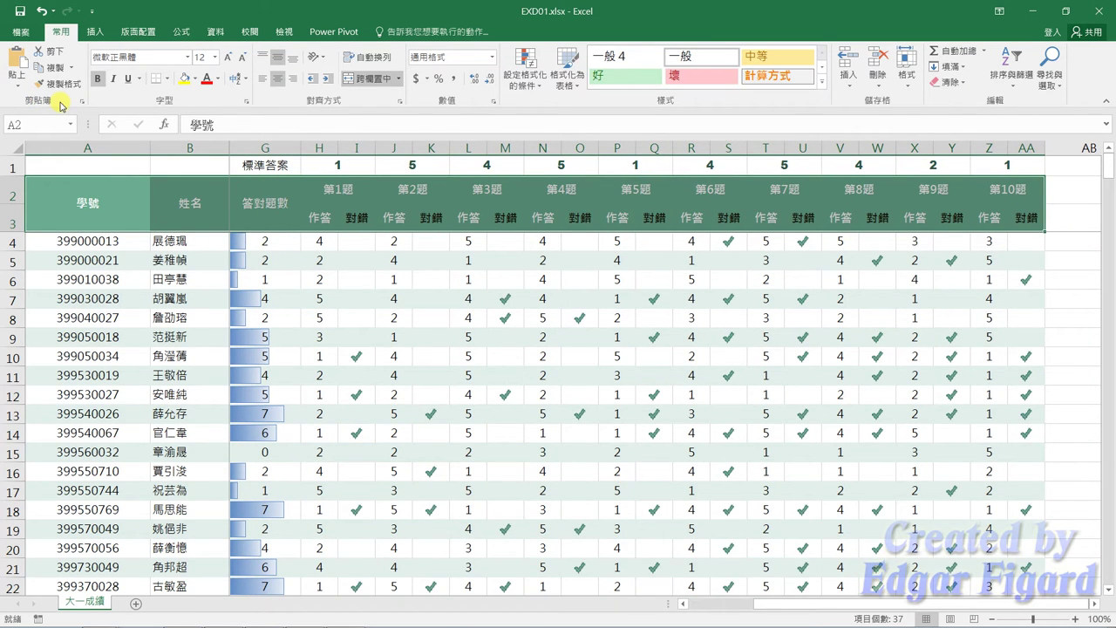
{"action": "key", "text": "ctrl+shift+Down"}
{"action": "key", "text": "ctrl+shift+Down"}
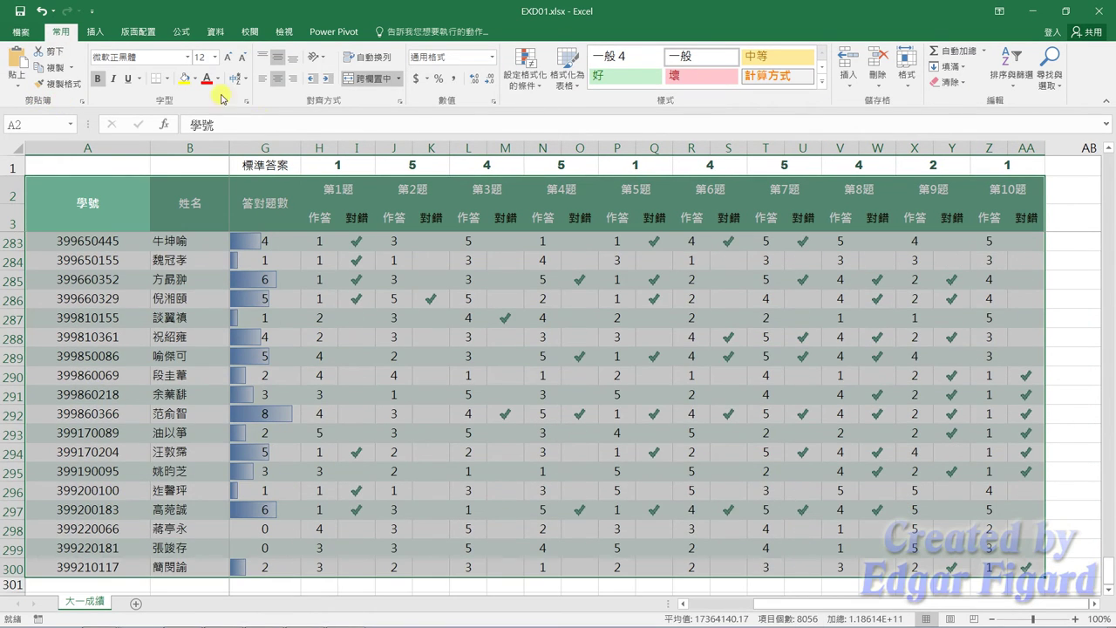
{"action": "left_click", "coordinate": [168, 80]}
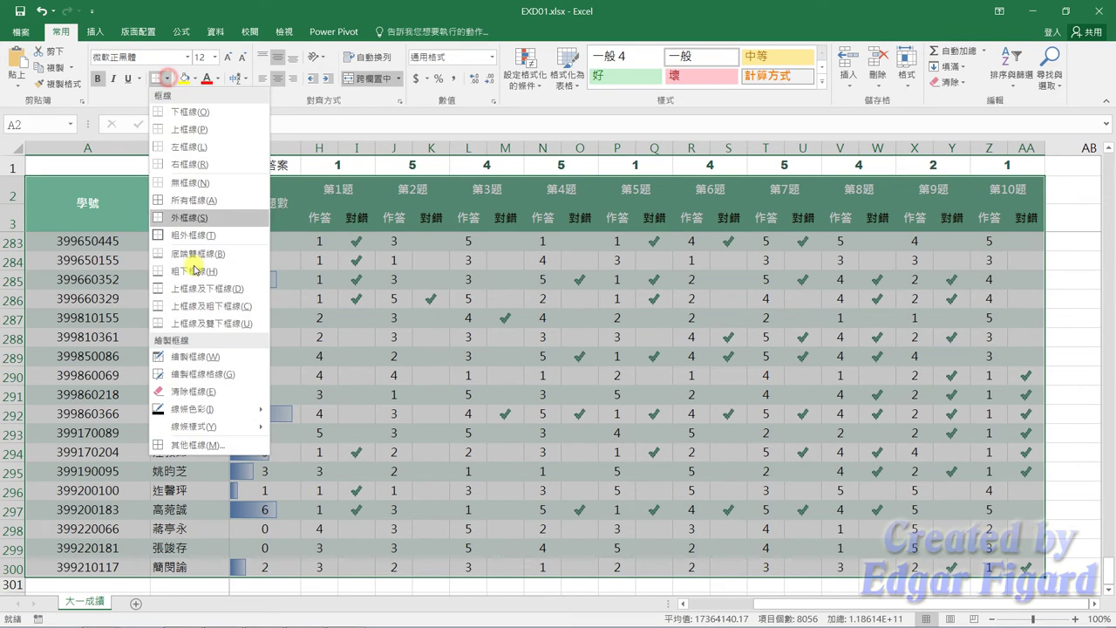
{"action": "left_click", "coordinate": [195, 446]}
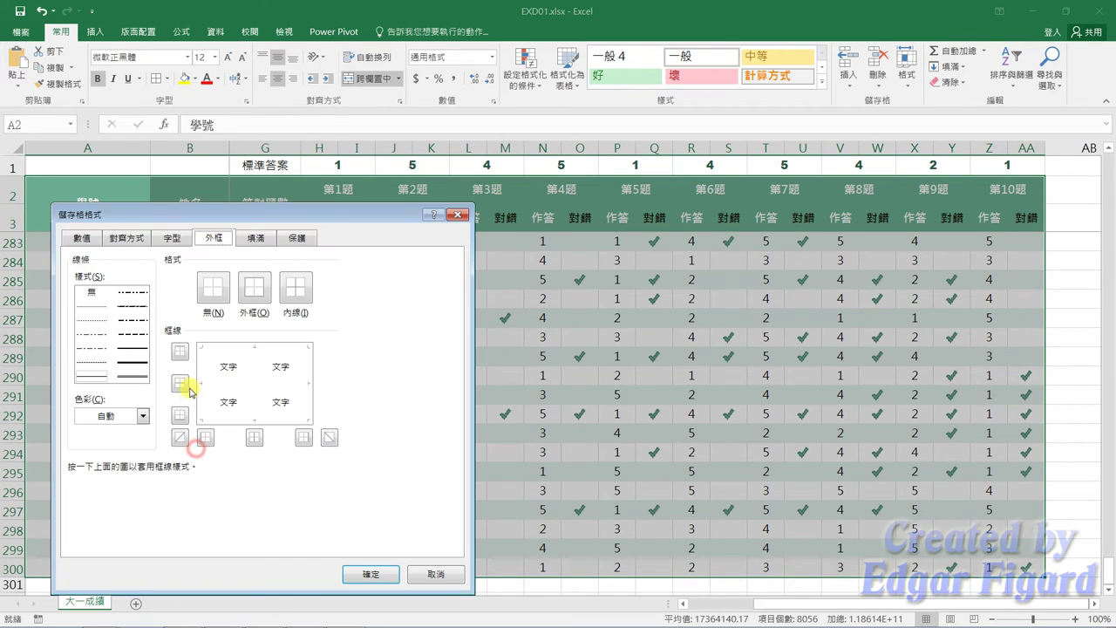
{"action": "left_click", "coordinate": [142, 416]}
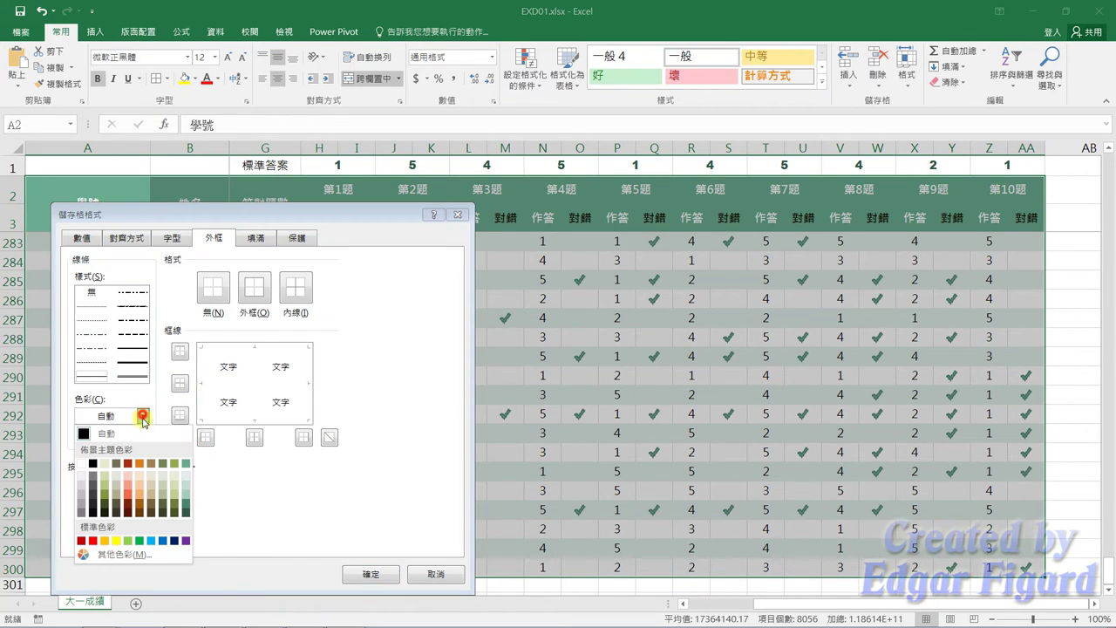
{"action": "left_click", "coordinate": [179, 464]}
{"action": "left_click", "coordinate": [265, 289]}
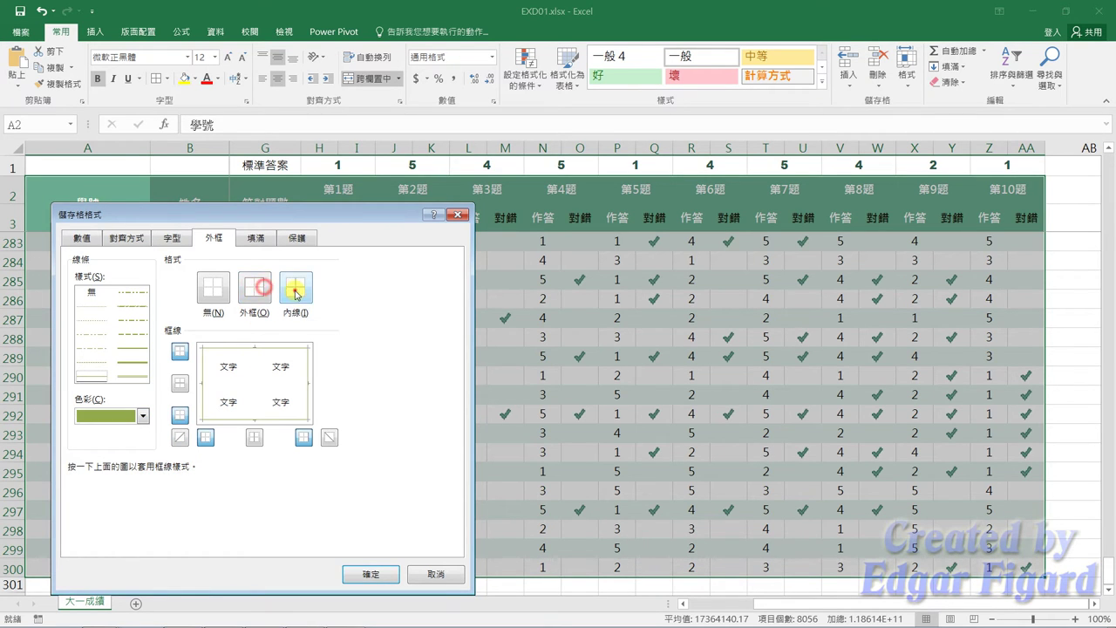
{"action": "left_click", "coordinate": [295, 288]}
{"action": "left_click", "coordinate": [371, 573]}
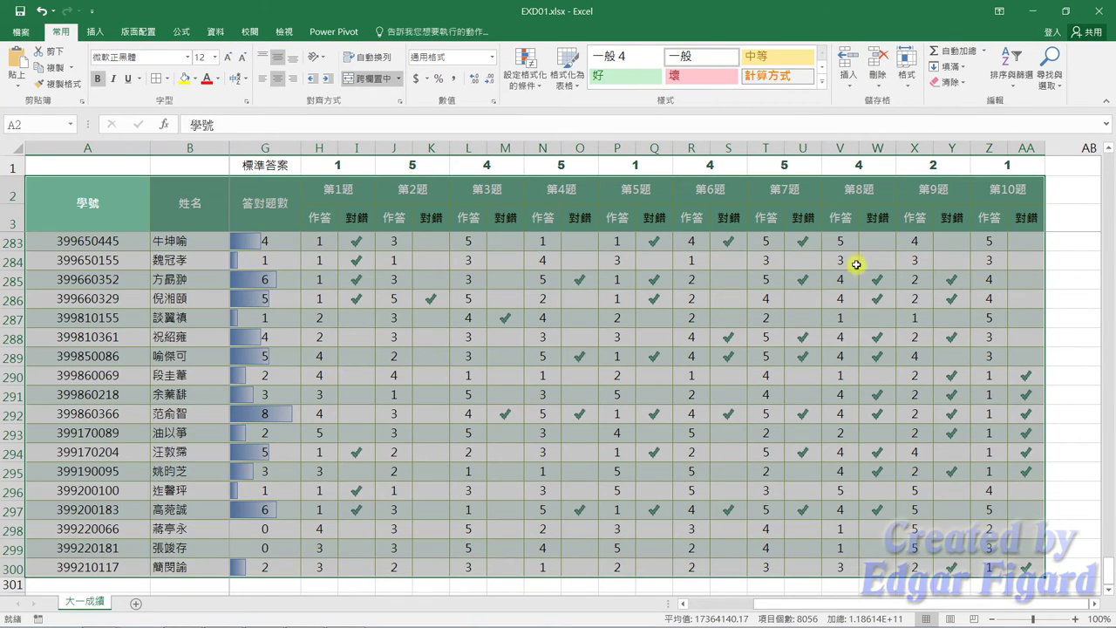
{"action": "left_click", "coordinate": [908, 239]}
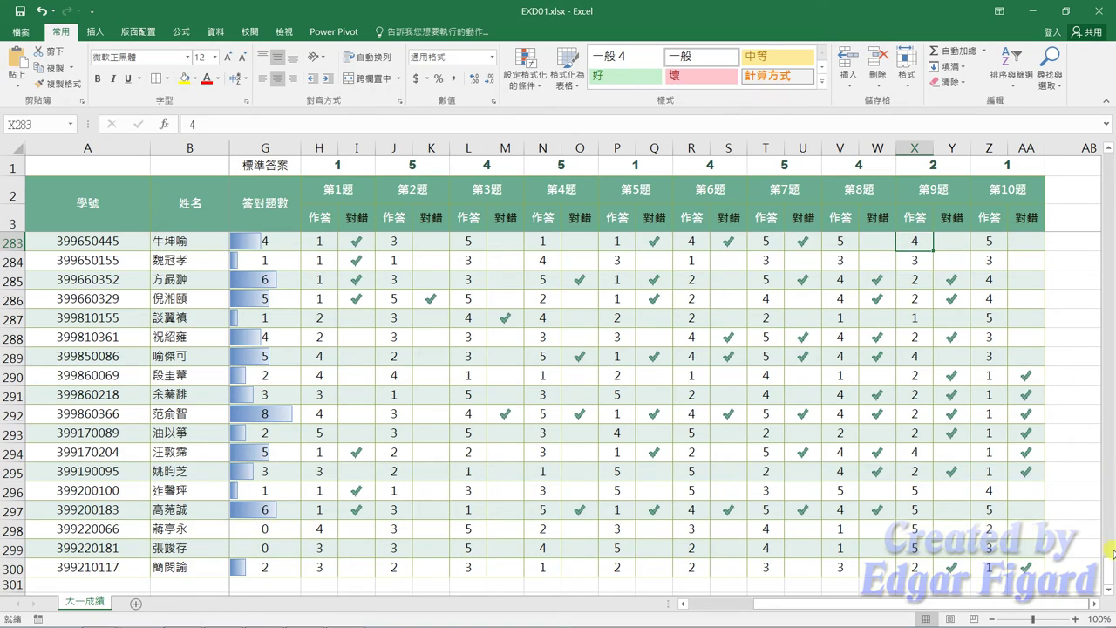
- Change the inside borders of the header rows A2:AA3 to white
{"action": "left_click_drag", "start_coordinate": [1109, 572], "coordinate": [1112, 282]}
{"action": "scroll", "coordinate": [1046, 181], "scroll_direction": "up", "scroll_amount": 4}
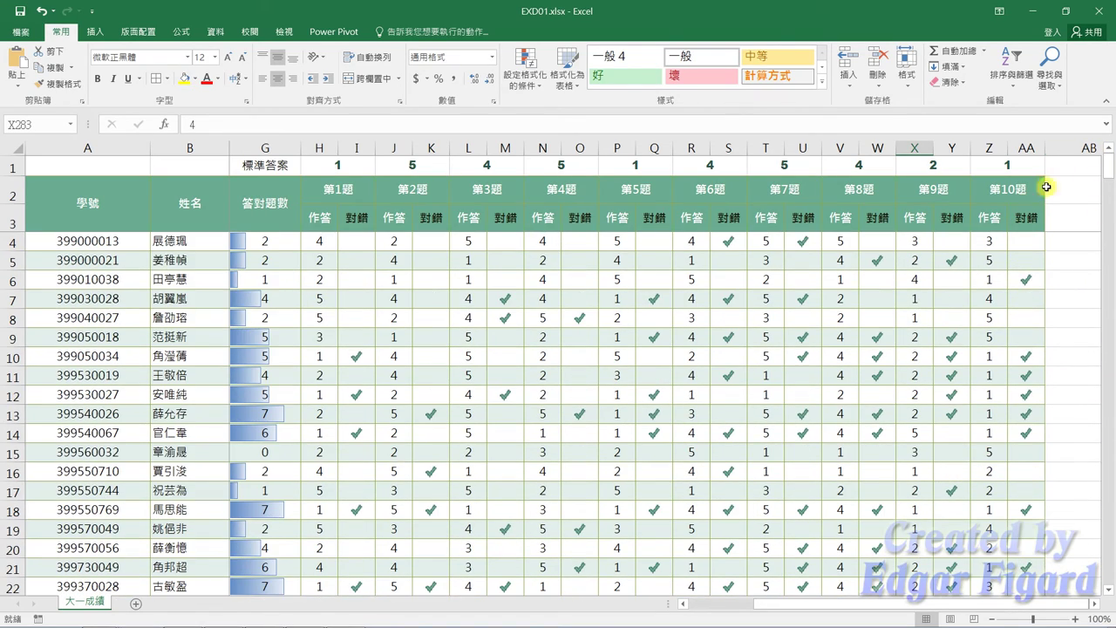
{"action": "left_click_drag", "start_coordinate": [1026, 217], "coordinate": [90, 217]}
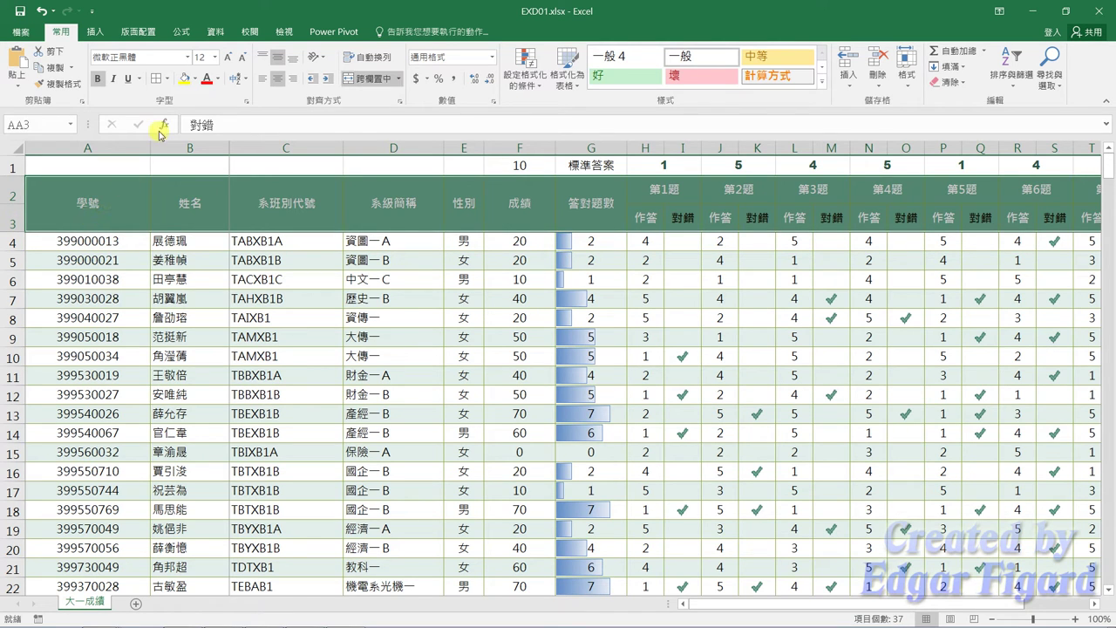
{"action": "left_click", "coordinate": [166, 78]}
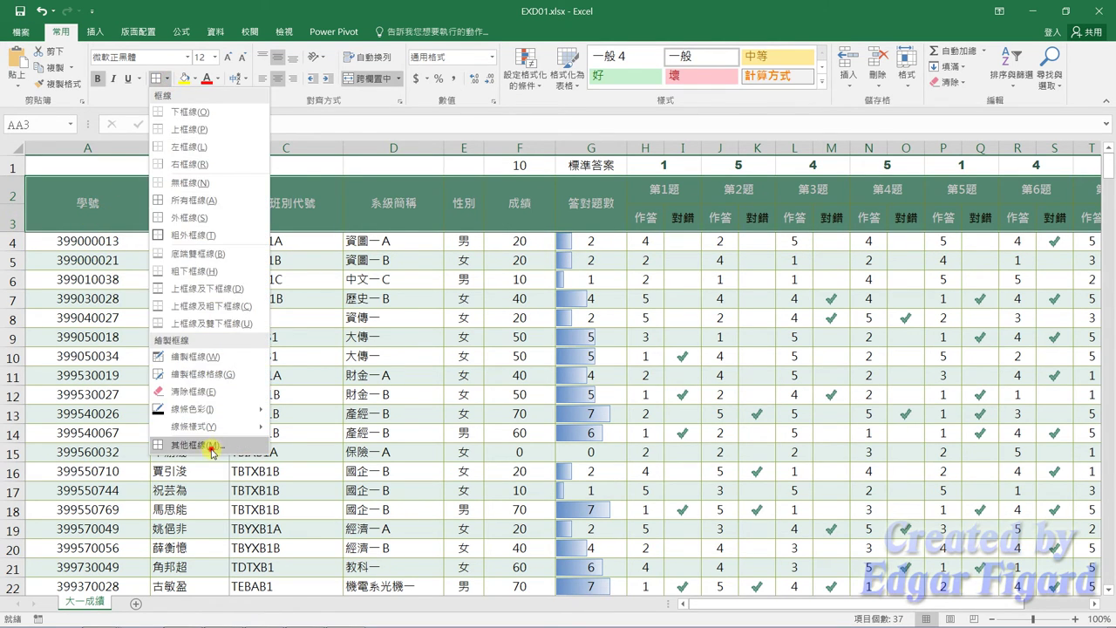
{"action": "left_click", "coordinate": [214, 445]}
{"action": "left_click", "coordinate": [139, 414]}
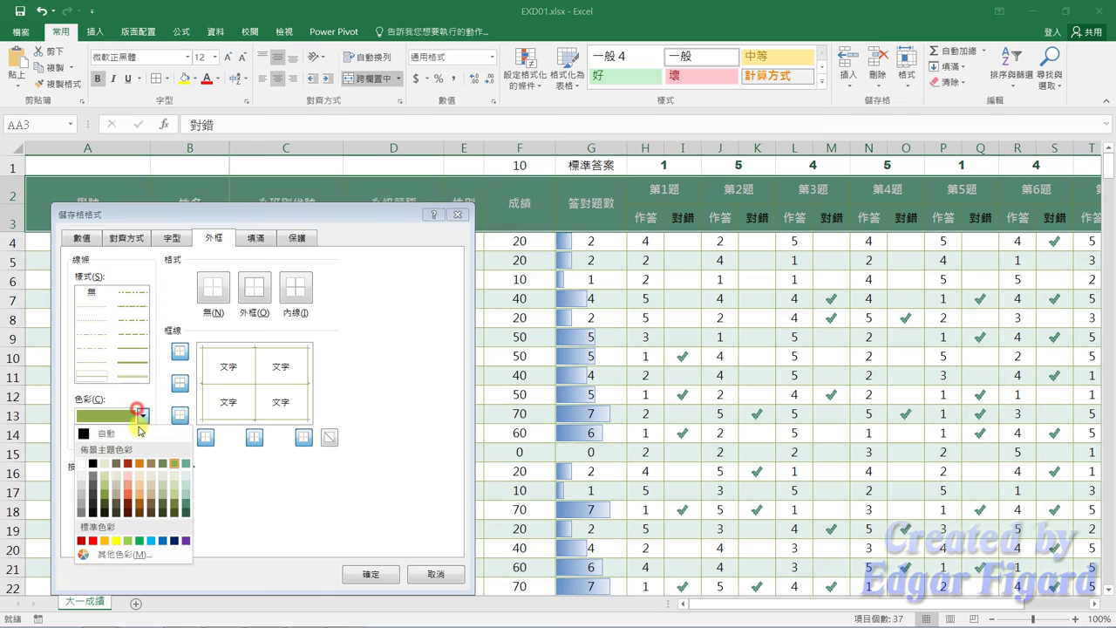
{"action": "left_click", "coordinate": [81, 463]}
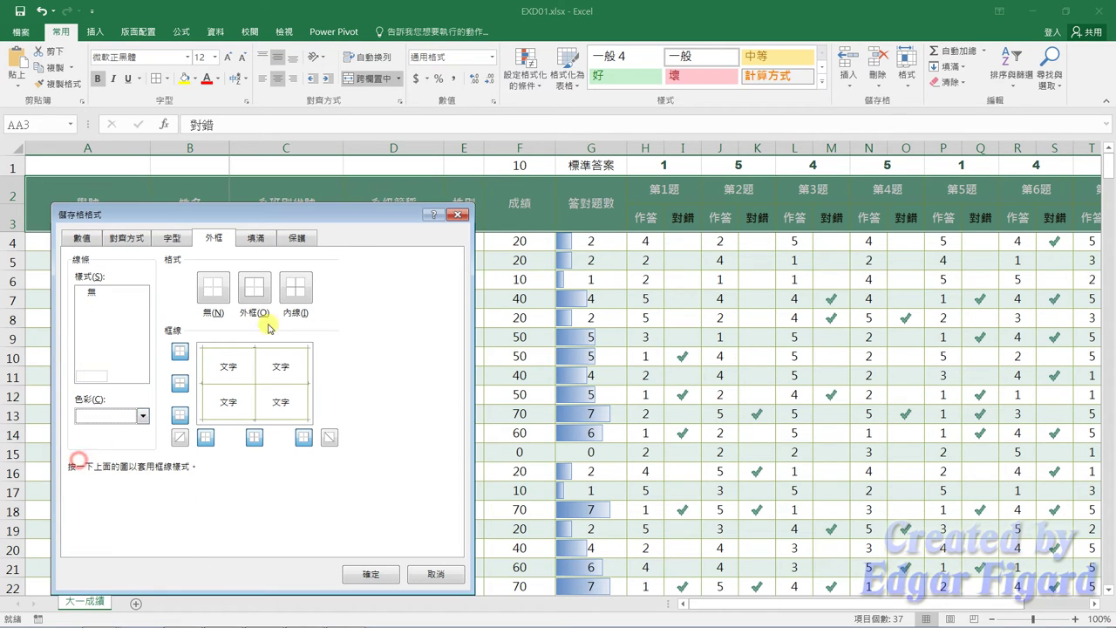
{"action": "left_click", "coordinate": [289, 296]}
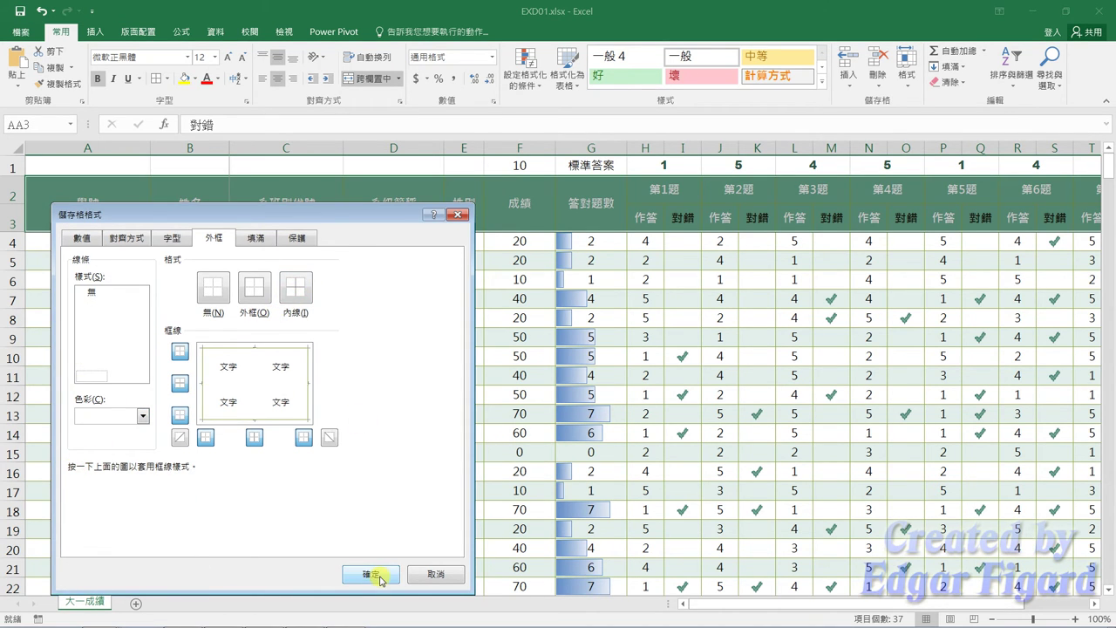
{"action": "left_click", "coordinate": [377, 576]}
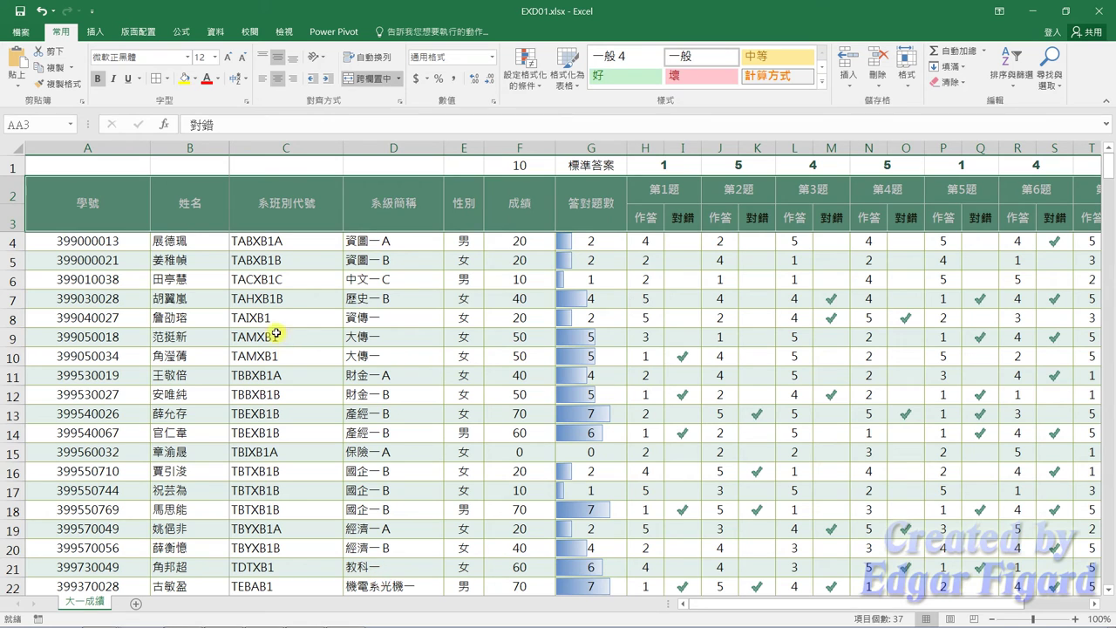
{"action": "left_click", "coordinate": [91, 192]}
- Save the workbook as EXa01.xlsx in the C:\ANS.csf\EX01 folder and close it
{"action": "left_click", "coordinate": [15, 31]}
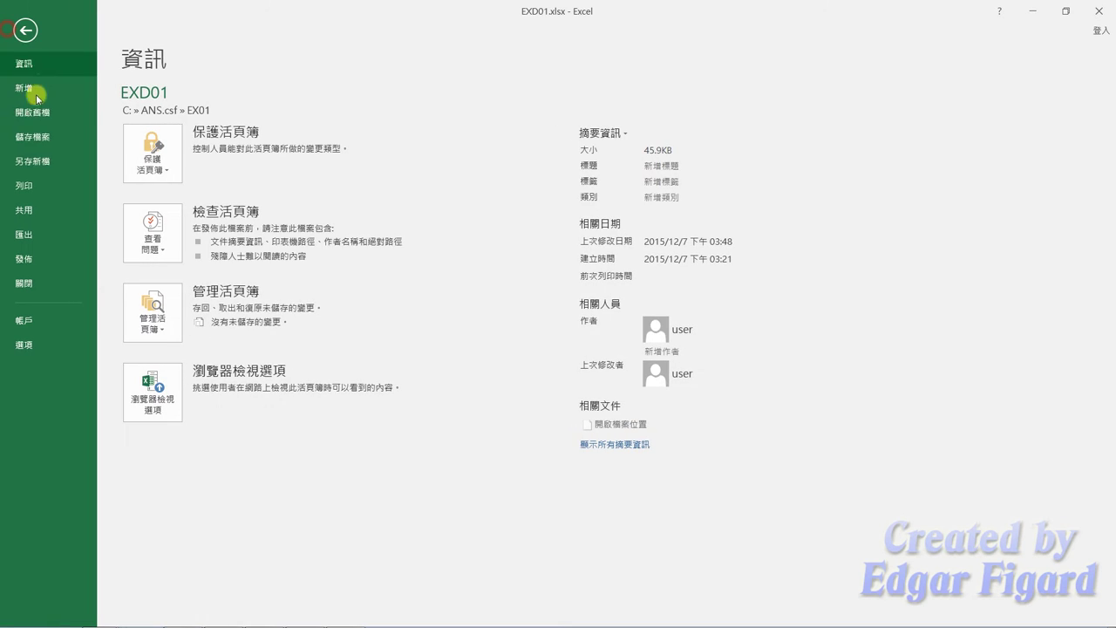
{"action": "left_click", "coordinate": [31, 161]}
{"action": "left_click", "coordinate": [399, 131]}
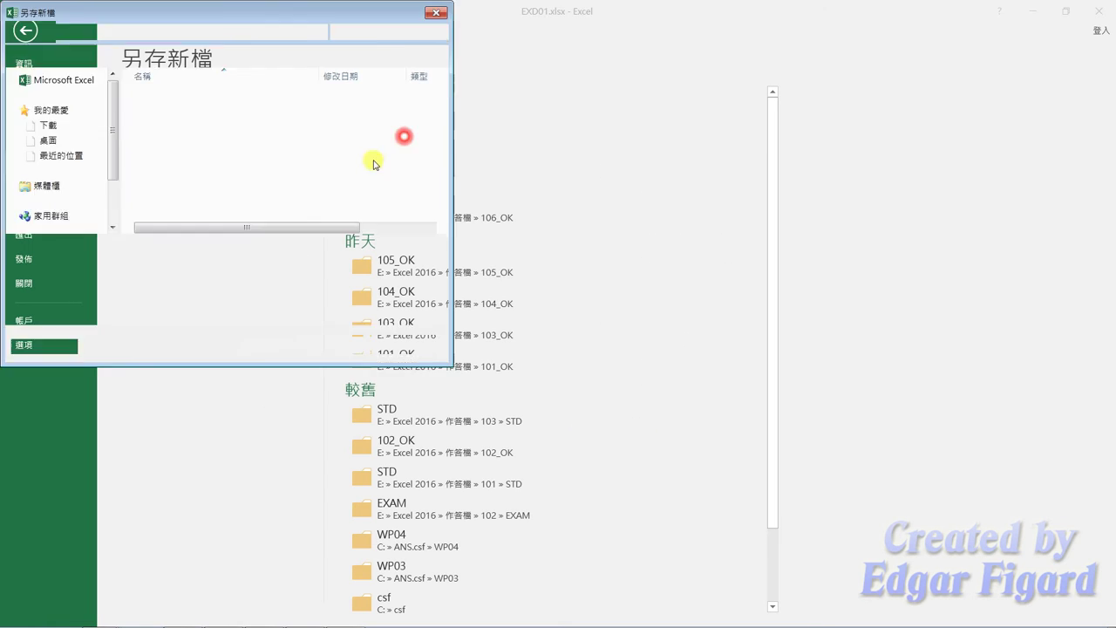
{"action": "left_click", "coordinate": [114, 248]}
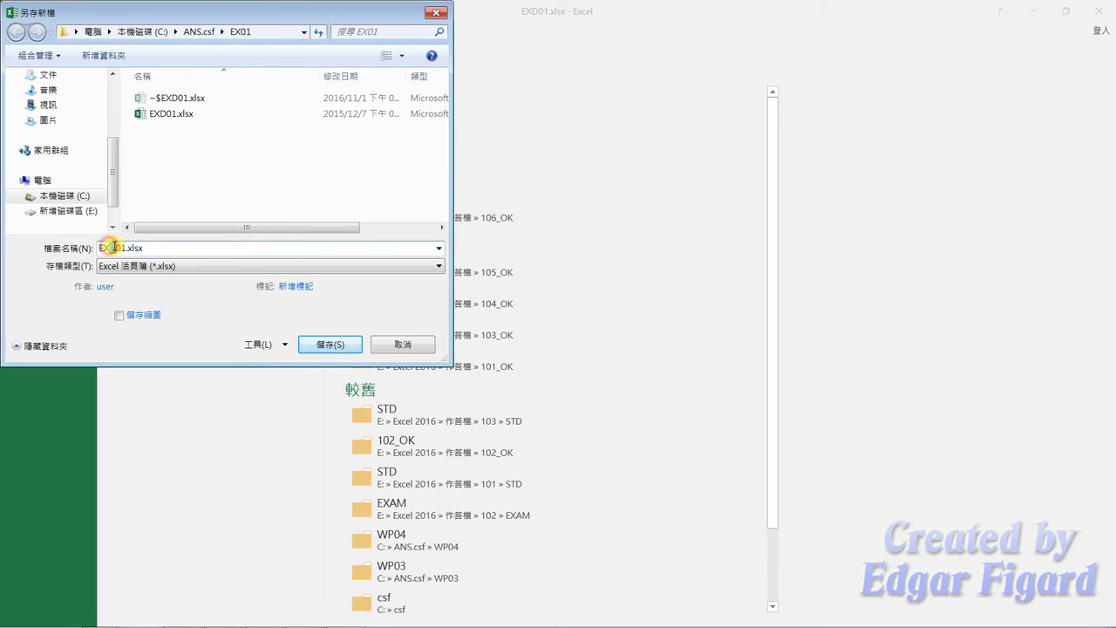
{"action": "key", "text": "BackSpace"}
{"action": "type", "text": "a"}
{"action": "left_click", "coordinate": [328, 345]}
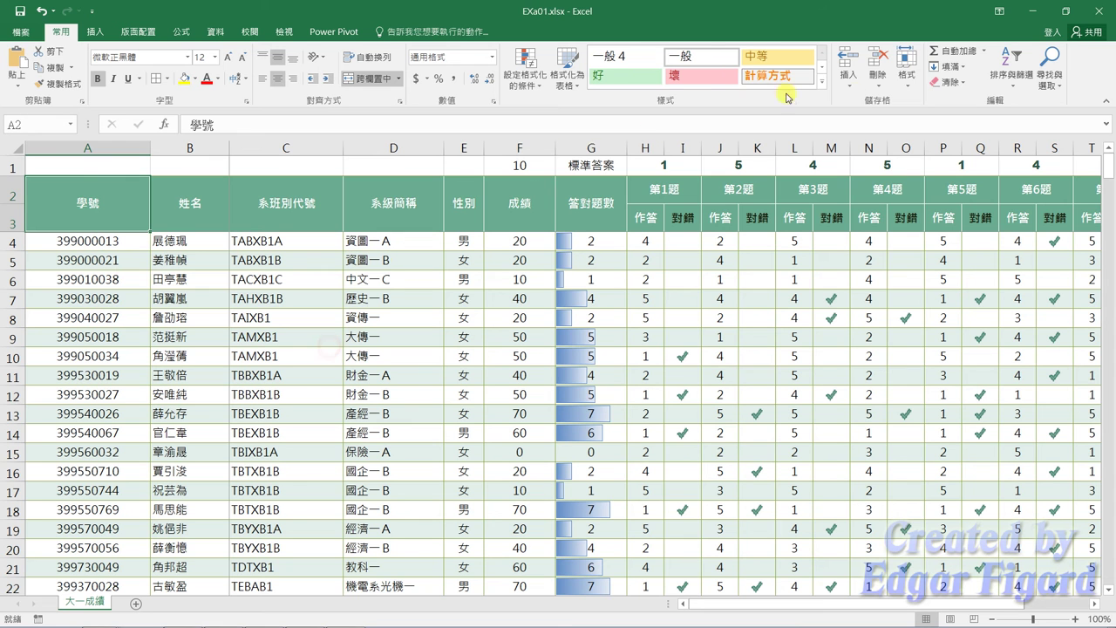
{"action": "left_click", "coordinate": [1094, 19]}
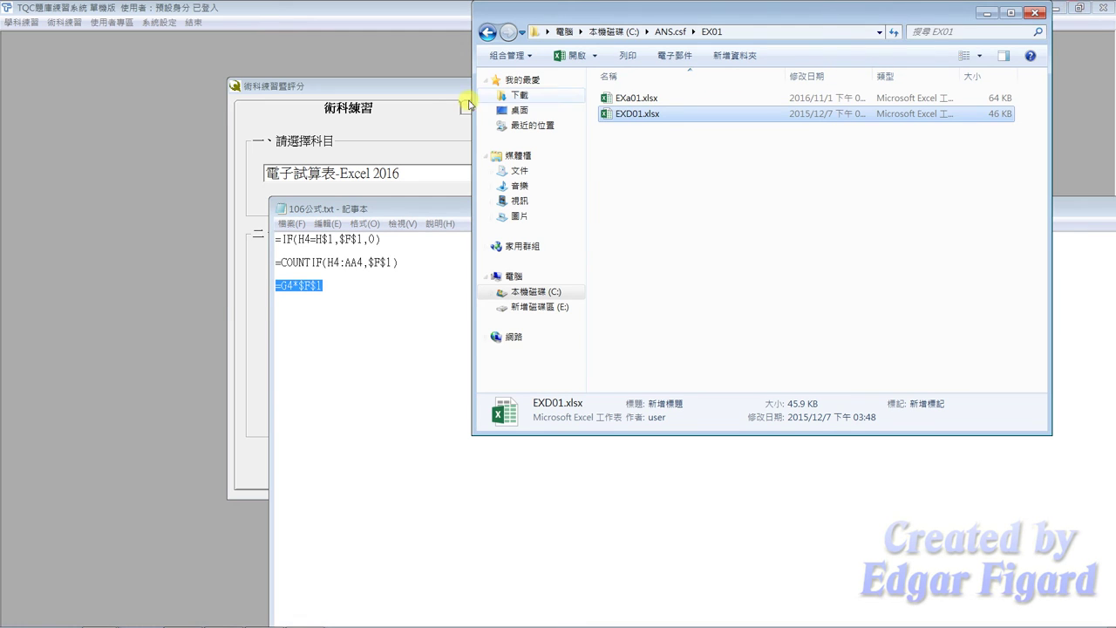
- Switch to the TQC題庫練習系統 window and start 術科評分 for Excel 2016 exercise 106
{"action": "left_click", "coordinate": [436, 103]}
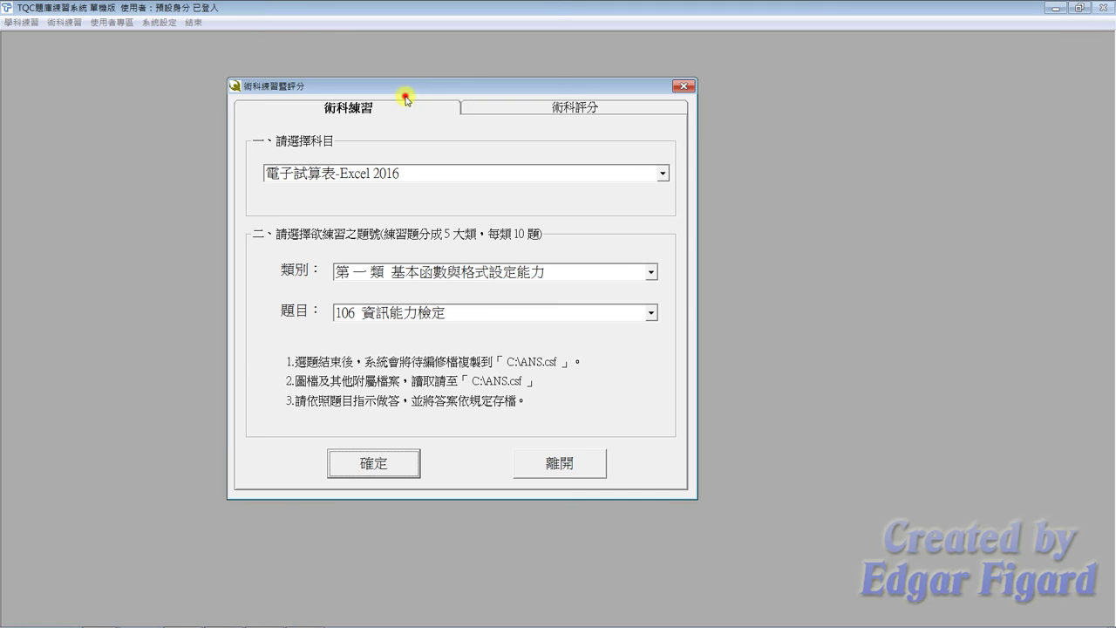
{"action": "left_click", "coordinate": [487, 109]}
{"action": "left_click", "coordinate": [377, 463]}
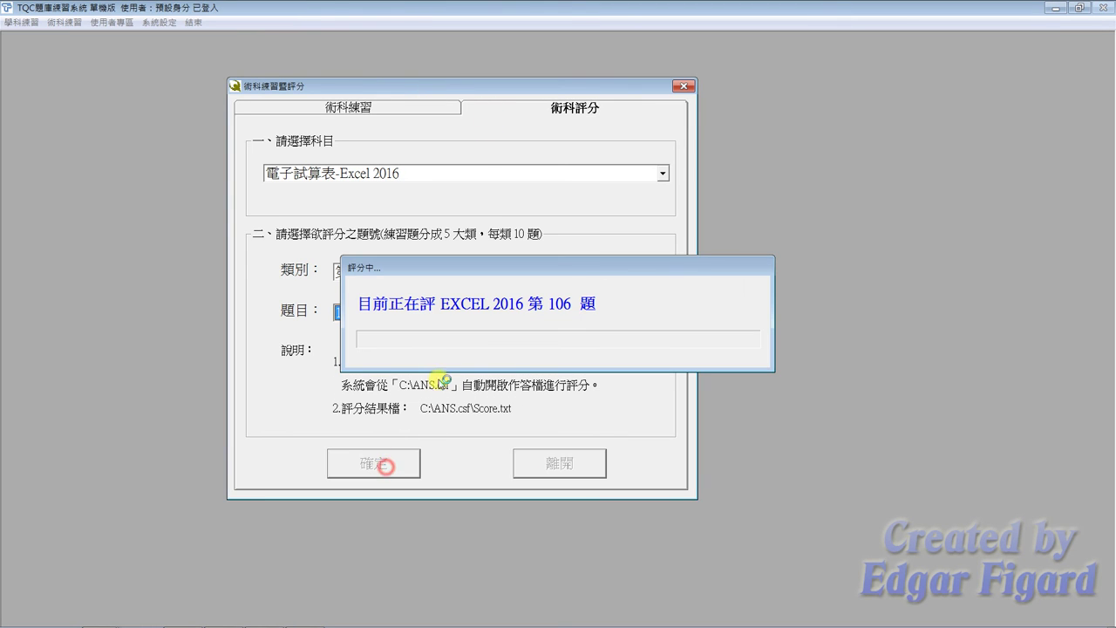